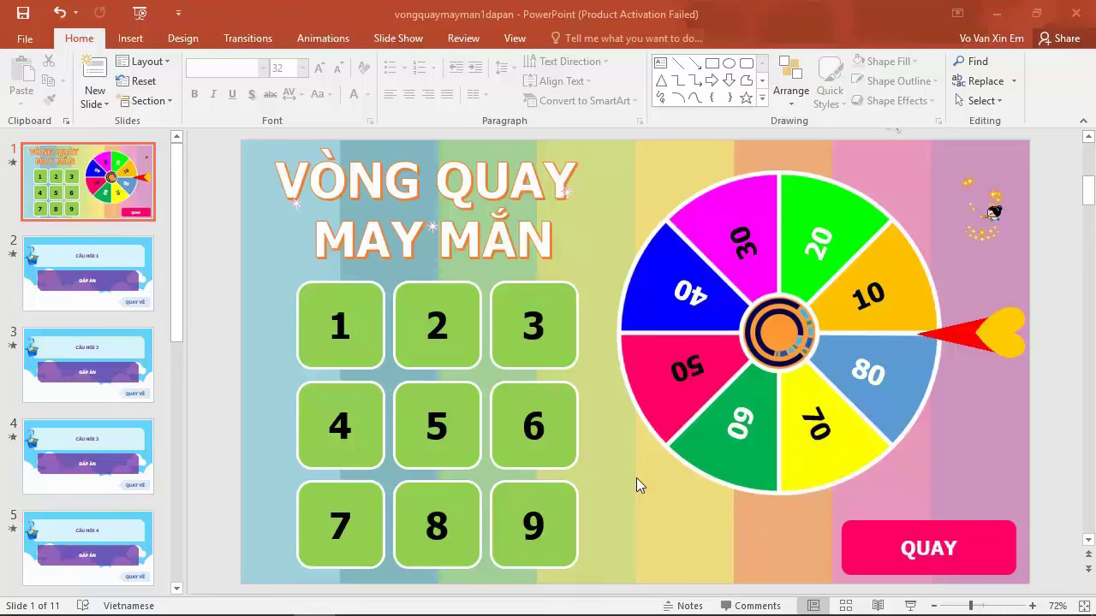
Look at the first question slide, then select the nine numbered tiles on the title slide.
left_click(92, 273)
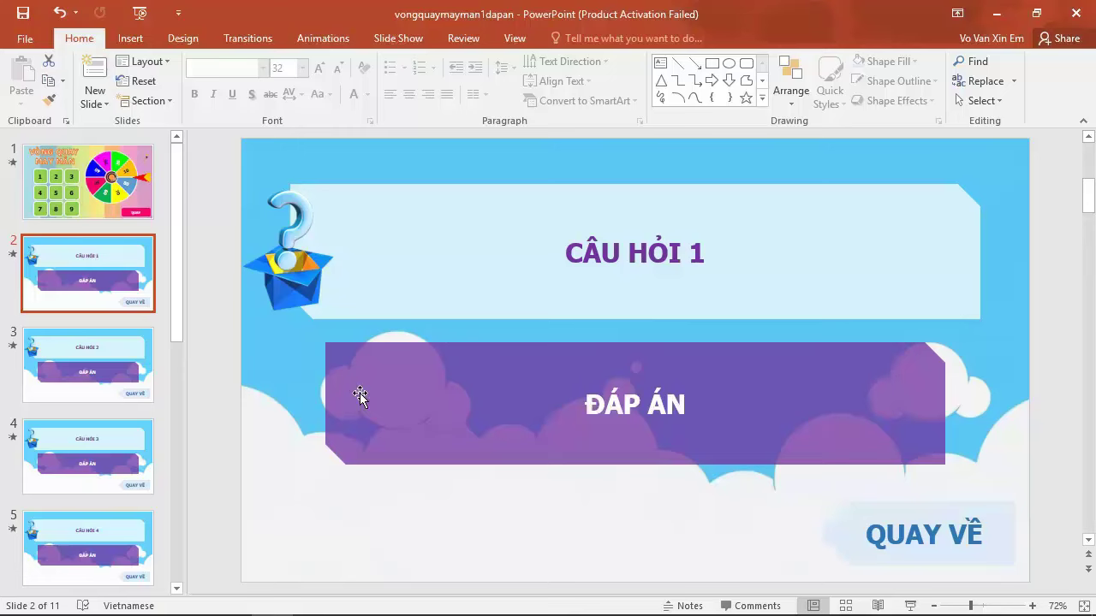
left_click(88, 207)
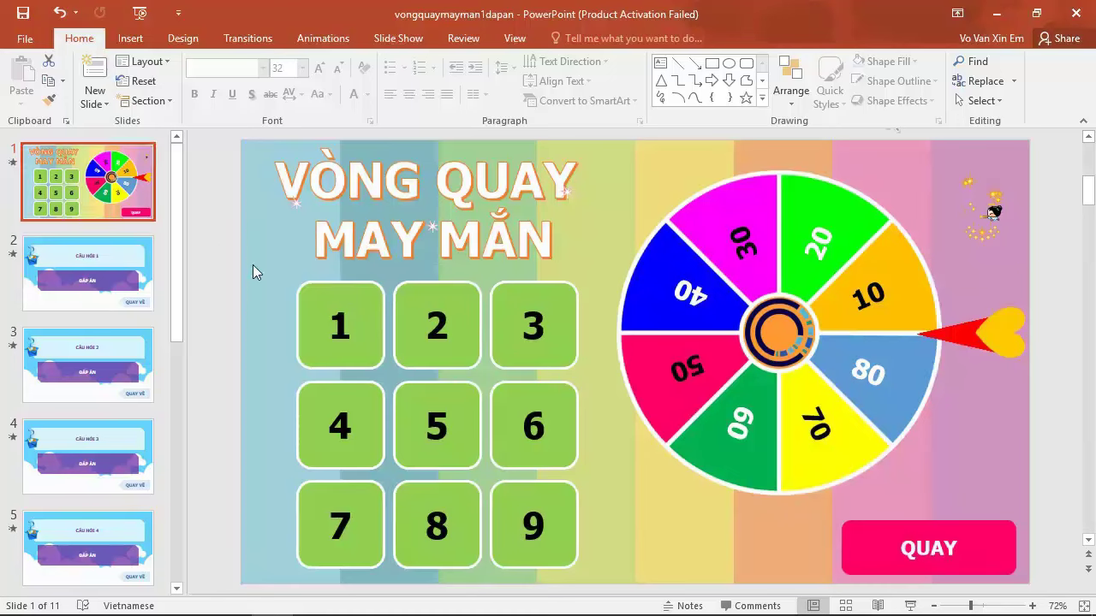
left_click_drag(253, 271, 618, 589)
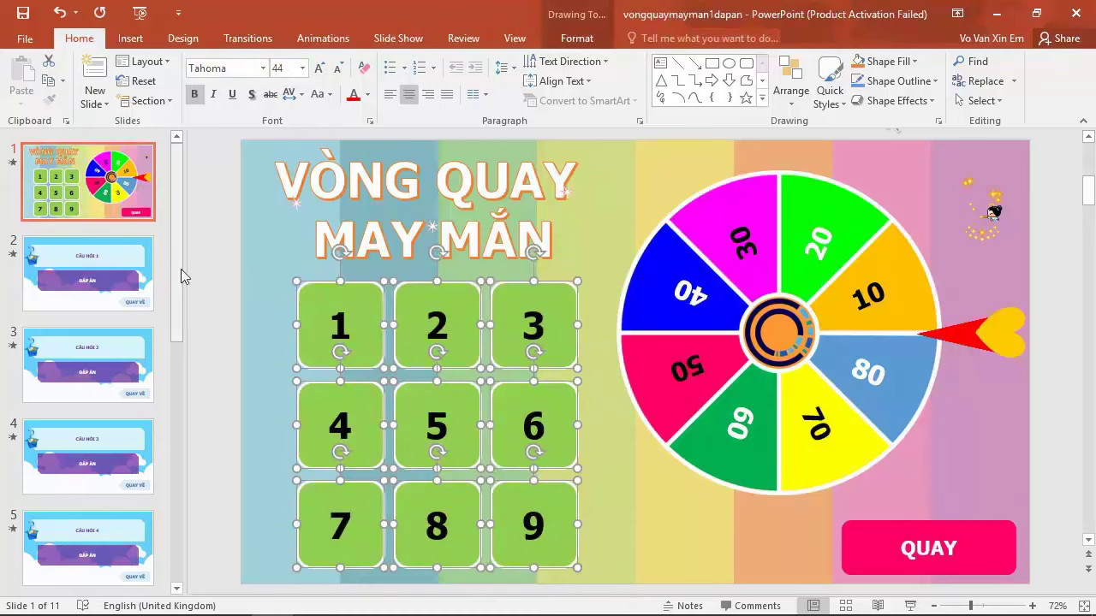
Step through question slides Câu hỏi 1 to 9 and return to the lucky-wheel title slide.
left_click(91, 273)
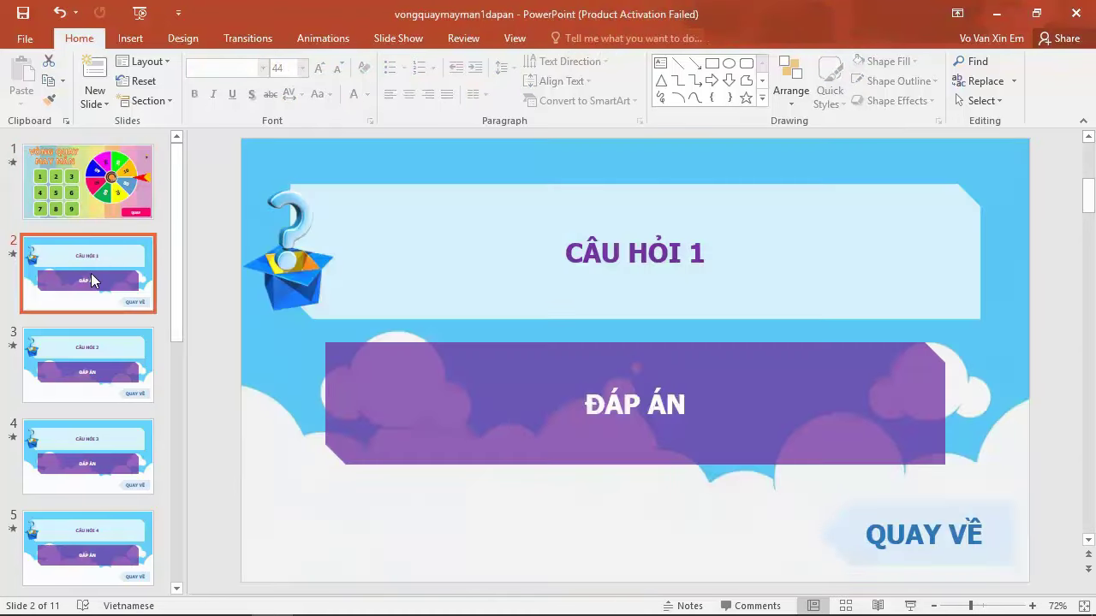
left_click(87, 357)
left_click(78, 480)
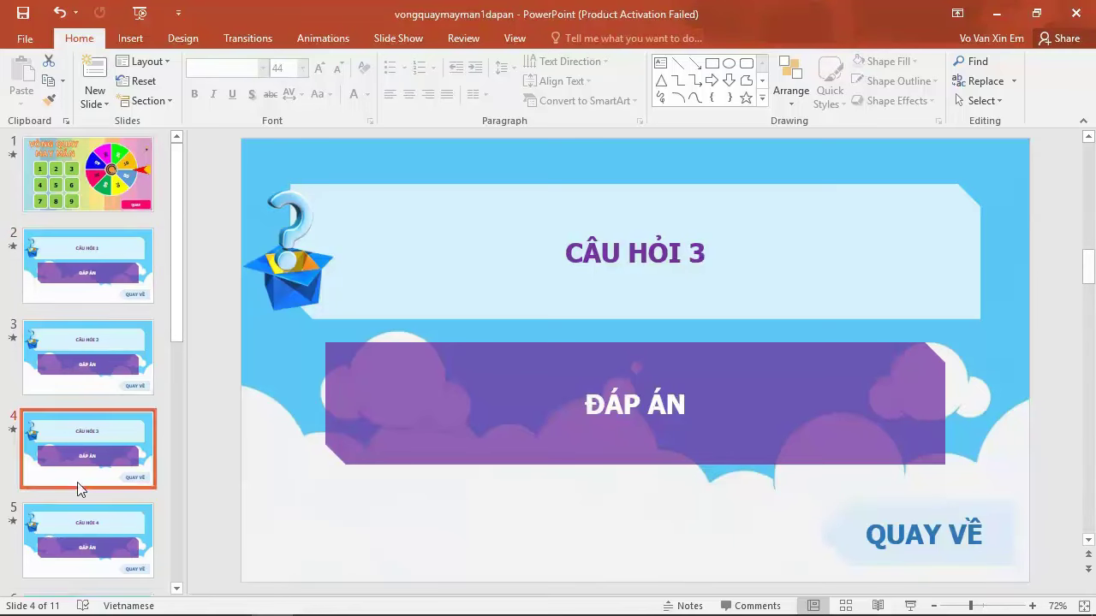
scroll(82, 402, "down", 2)
left_click(84, 373)
left_click(81, 443)
scroll(87, 509, "down", 2)
left_click(90, 445)
left_click(95, 505)
scroll(95, 506, "down", 2)
left_click(90, 492)
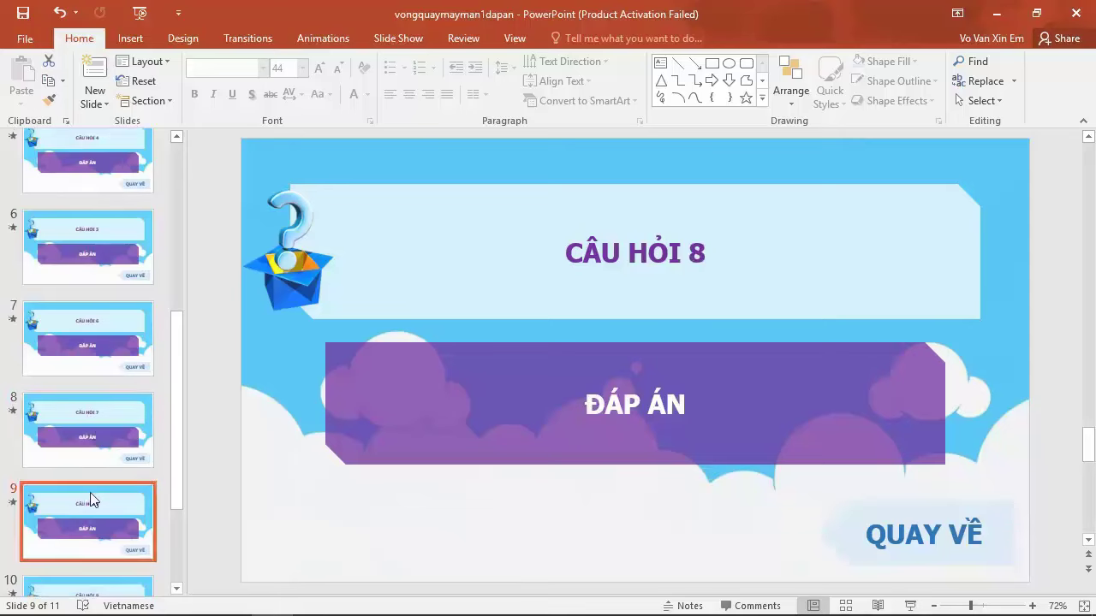
scroll(90, 492, "down", 2)
left_click(92, 498)
scroll(94, 425, "up", 6)
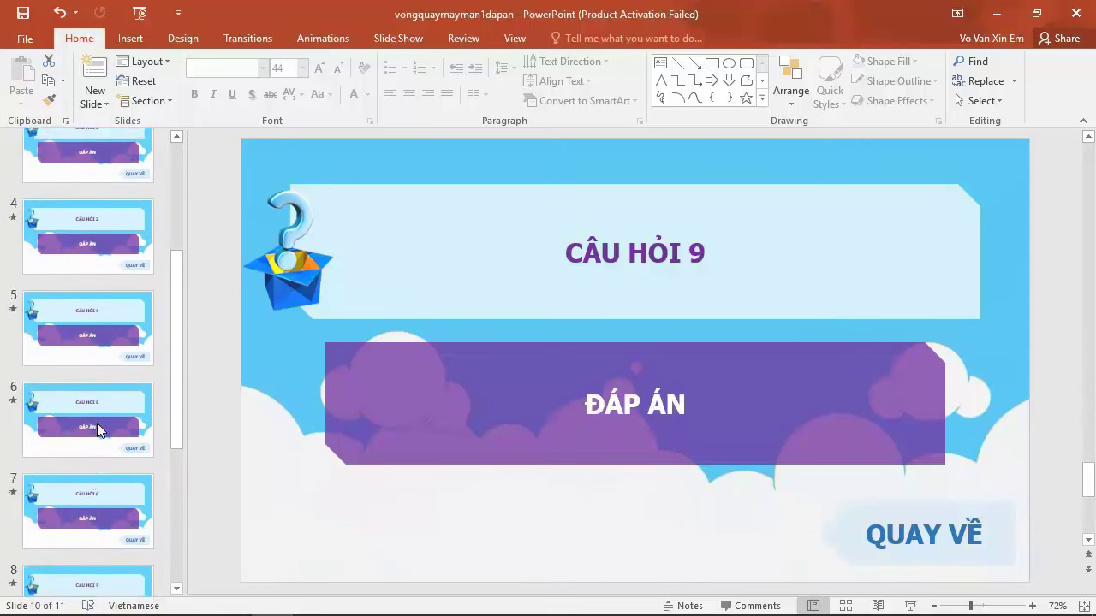
scroll(99, 418, "up", 4)
left_click(75, 209)
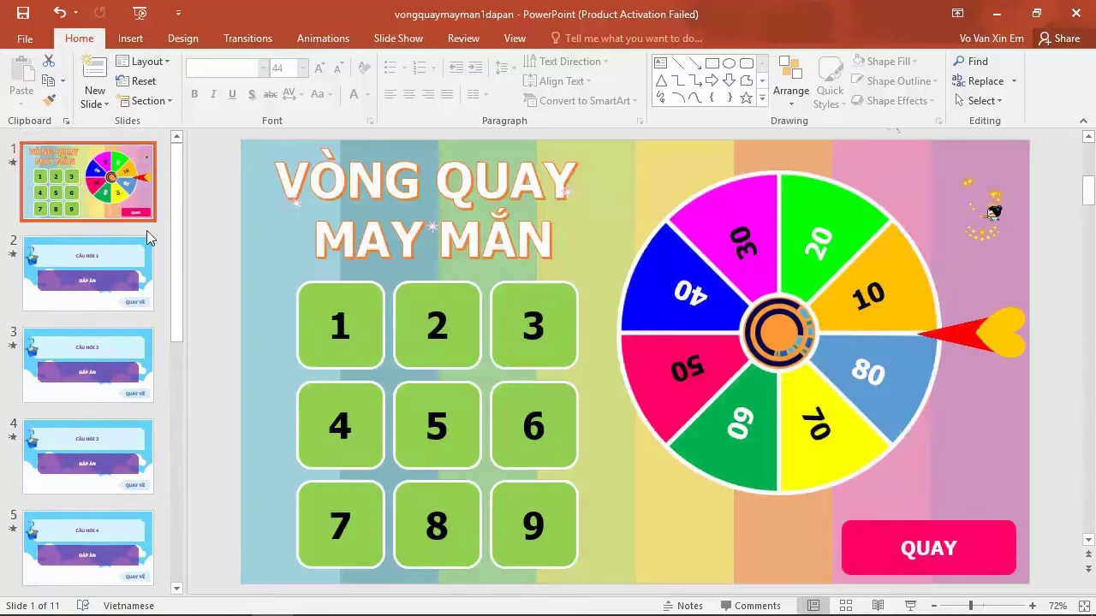
Select tiles 1–6 and tiles 7–9 on the wheel slide, then clear the selection.
left_click_drag(254, 261, 610, 502)
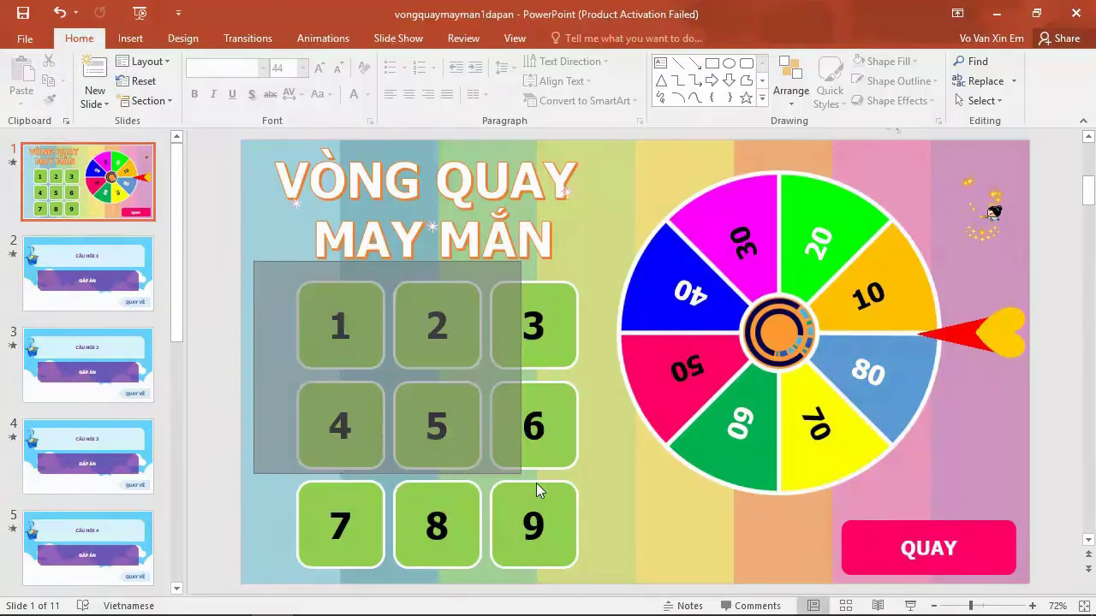
left_click_drag(236, 457, 642, 591)
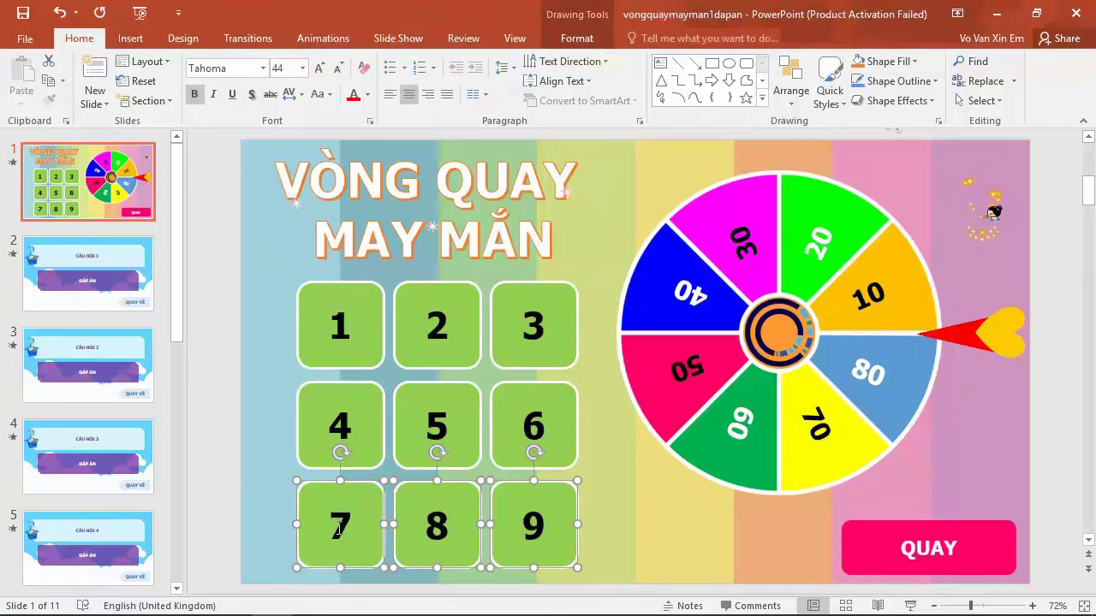
left_click_drag(176, 291, 171, 519)
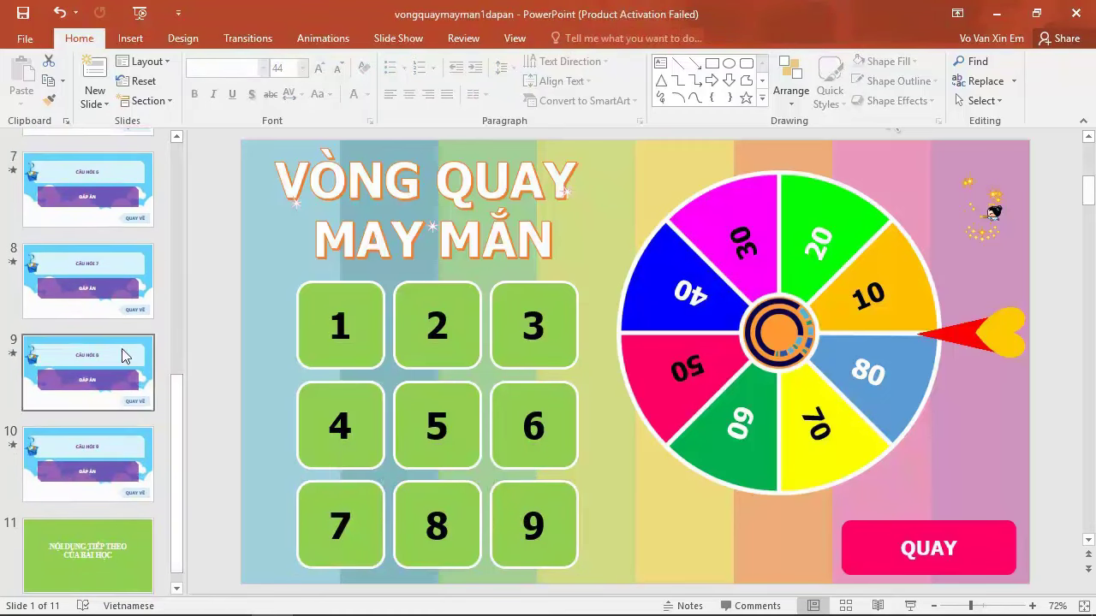
Review the Câu hỏi 7, 8 and 9 slides, then go back to the title slide.
left_click(81, 275)
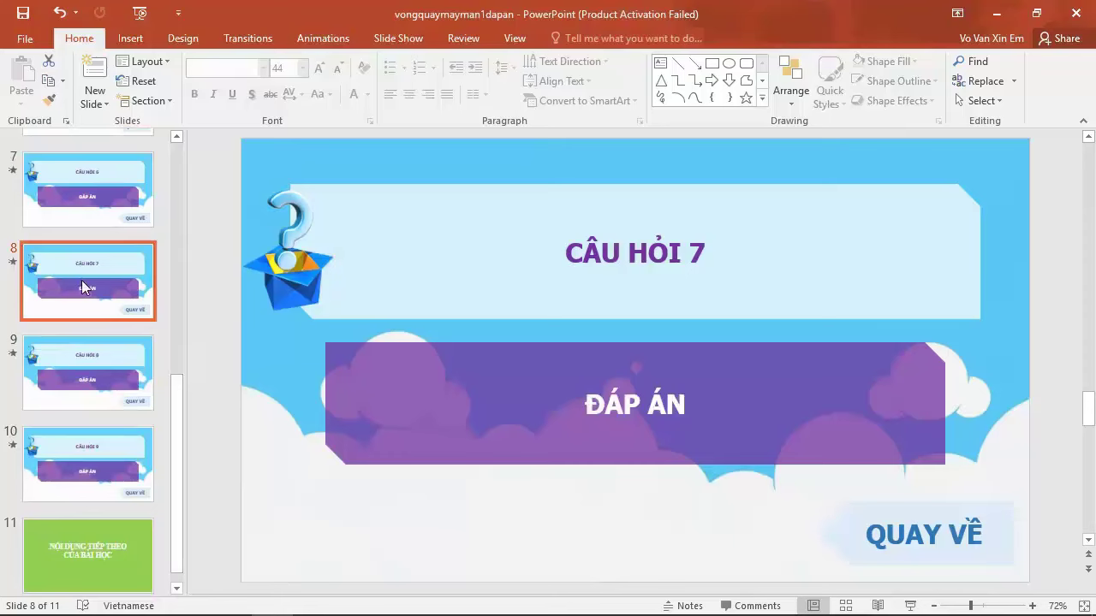
left_click(81, 358)
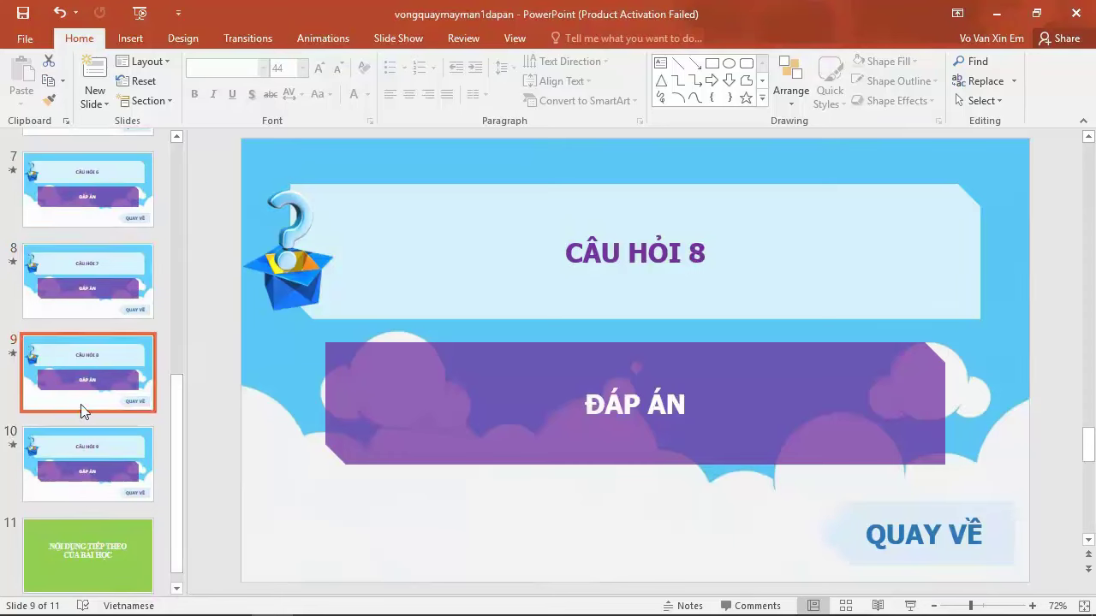
left_click(75, 455)
scroll(84, 351, "up", 3)
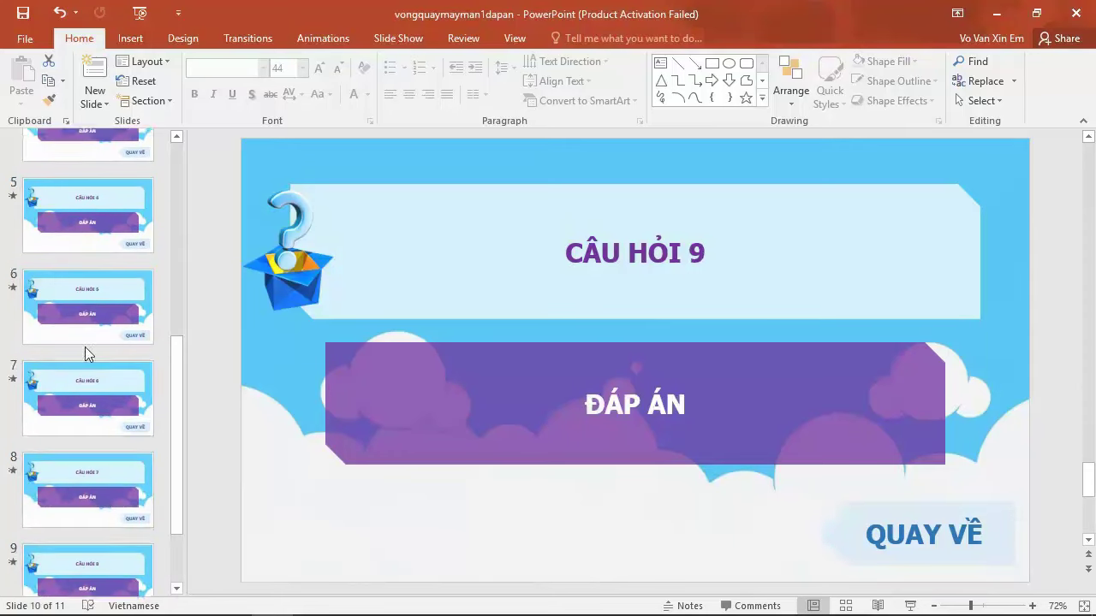
scroll(84, 346, "up", 3)
scroll(84, 346, "up", 3)
left_click(93, 190)
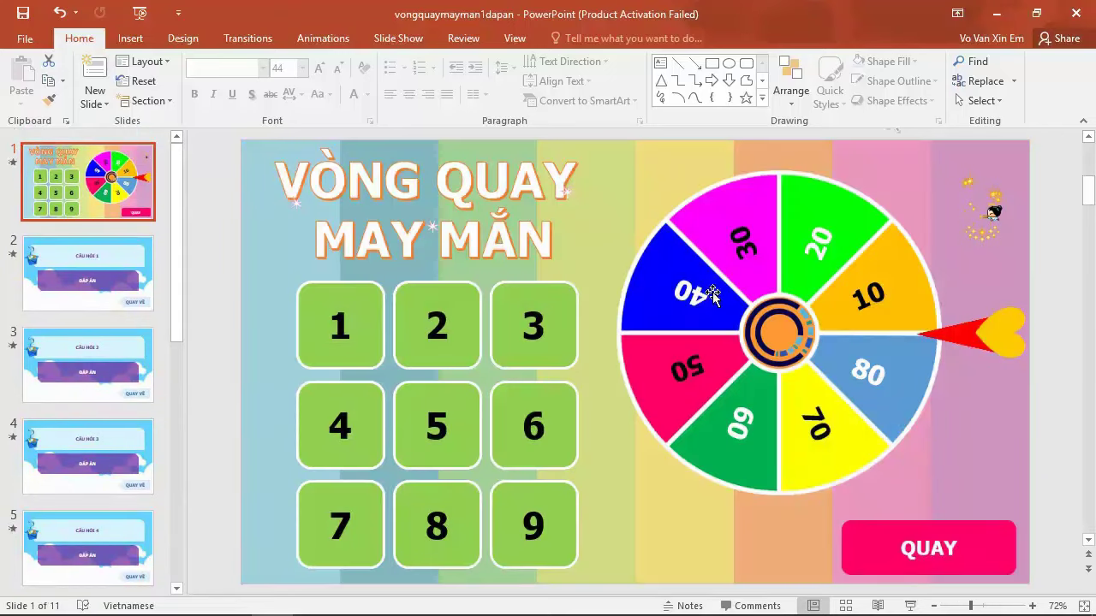
Replace the blue segment's 80 label with 'Nhân đôi' and stretch it onto one line.
left_click(823, 244)
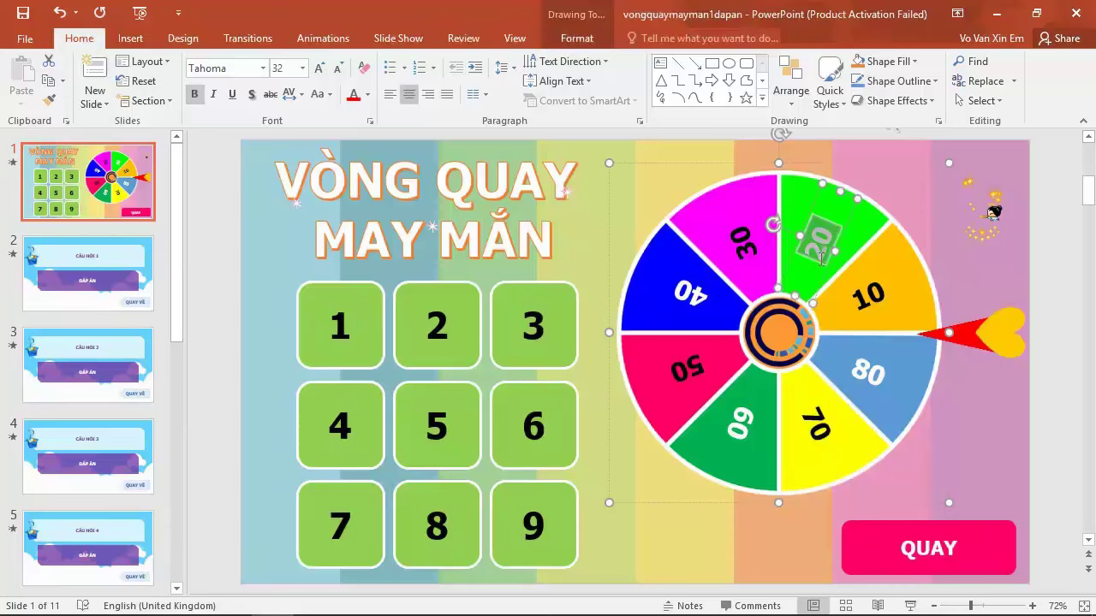
left_click(862, 302)
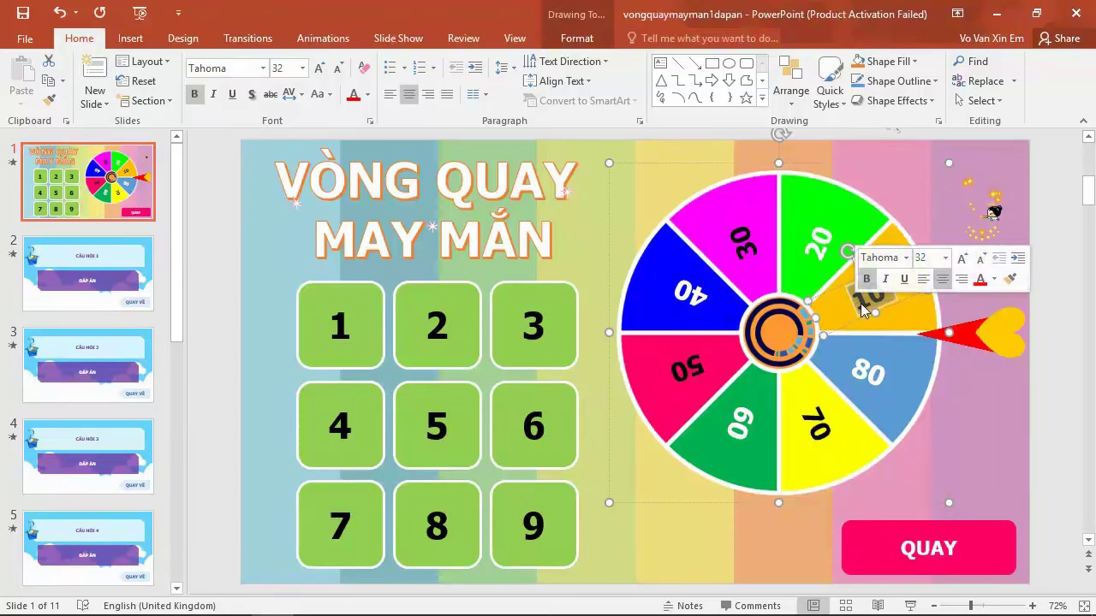
left_click(882, 372)
double_click(872, 374)
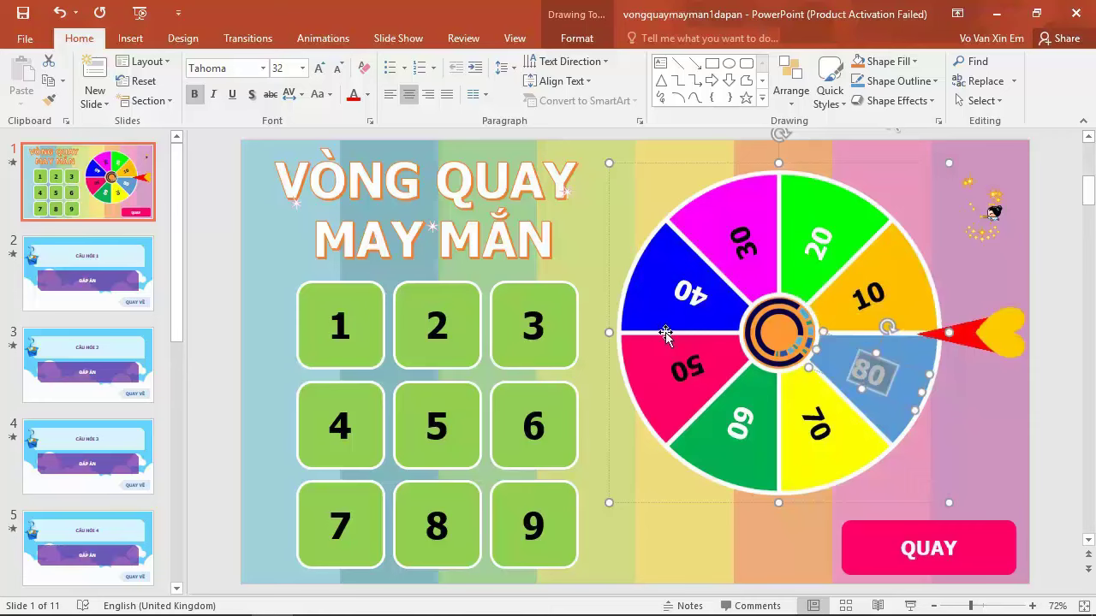
type("Nhân đôi")
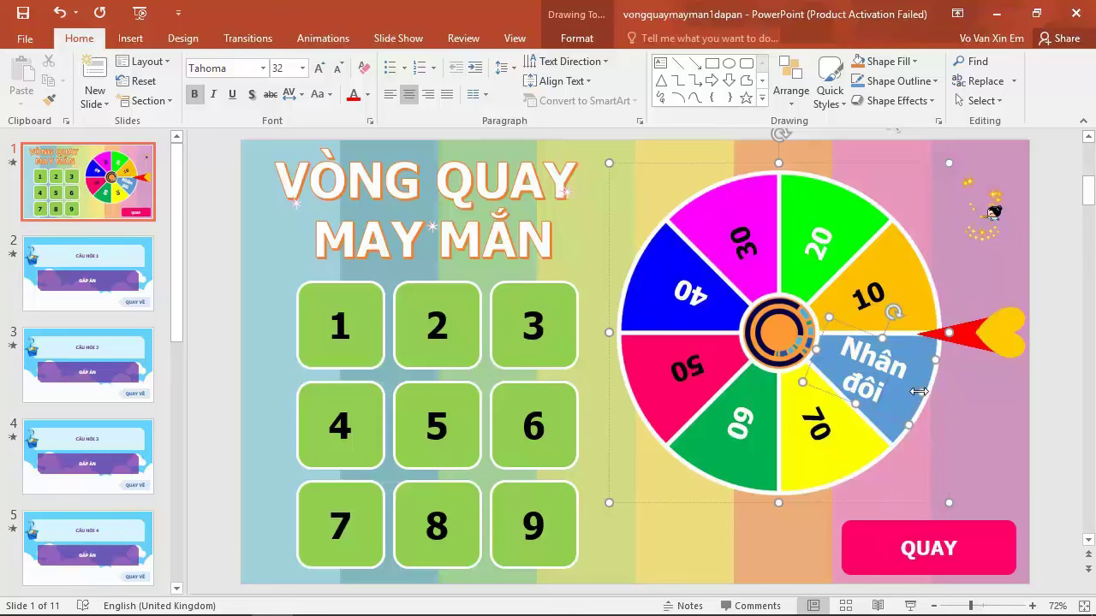
left_click_drag(920, 391, 979, 416)
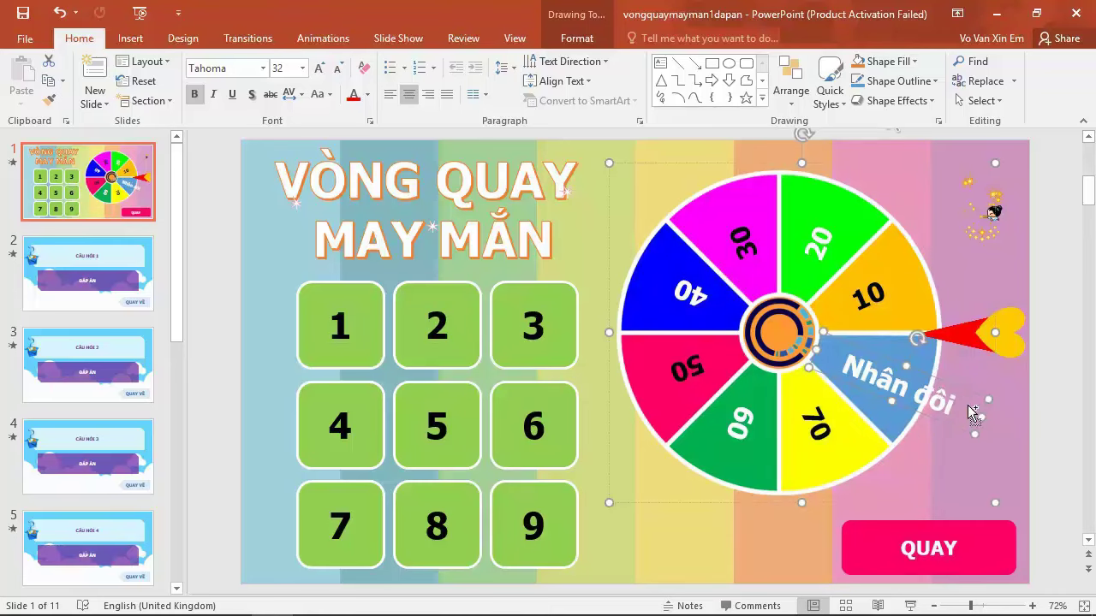
Narrow the Nhân đôi label back to two lines and shrink its text to size 20.
left_click_drag(978, 416, 921, 392)
double_click(877, 368)
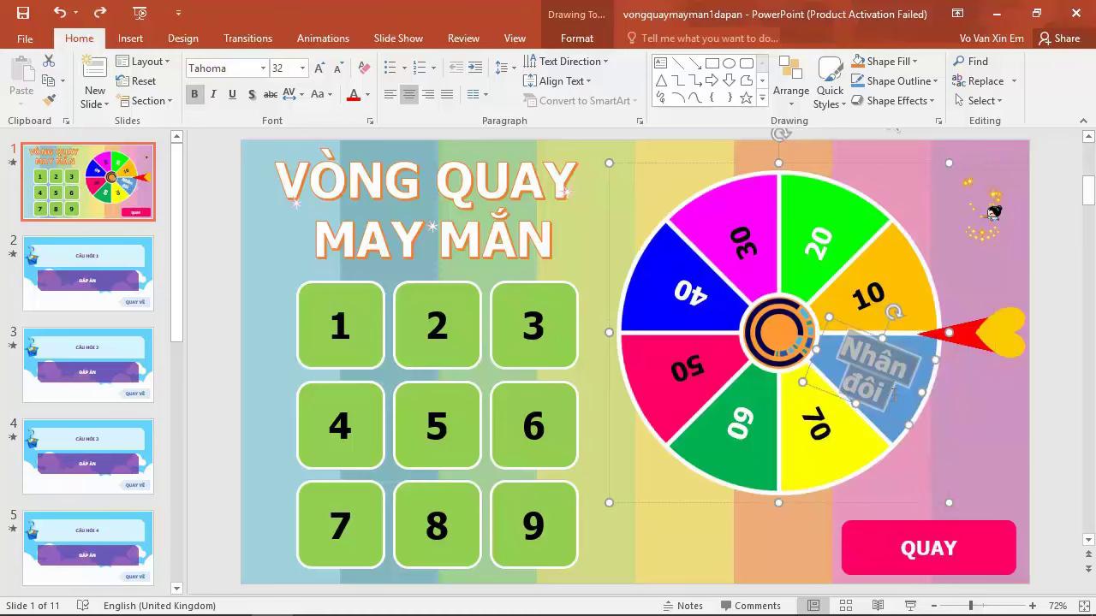
left_click(887, 397)
triple_click(885, 396)
left_click(337, 72)
left_click(337, 72)
left_click(338, 71)
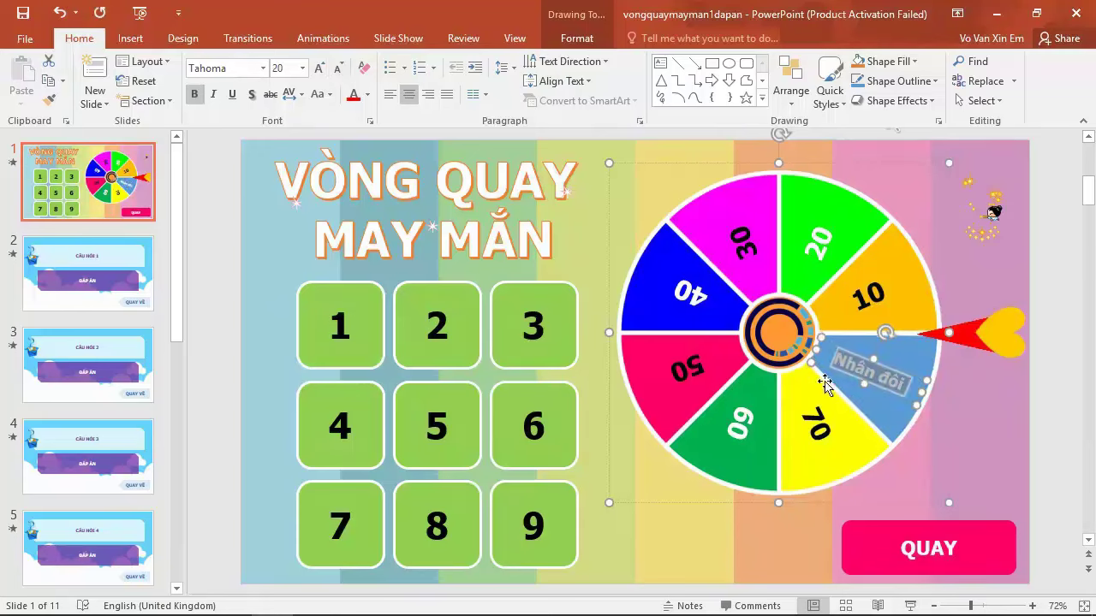
left_click_drag(922, 387, 937, 393)
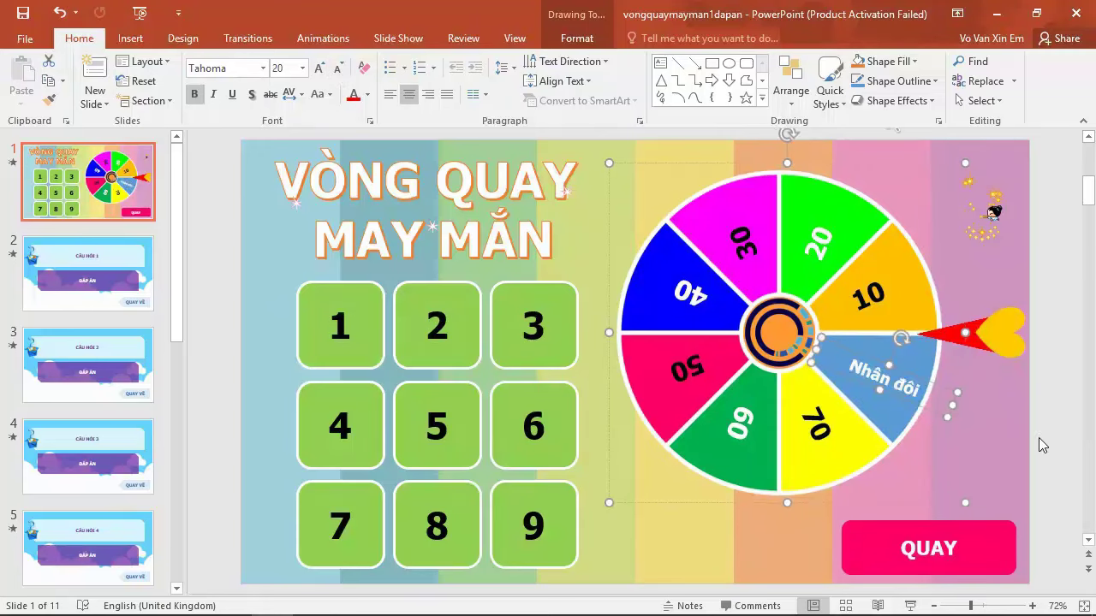
key("ctrl+z")
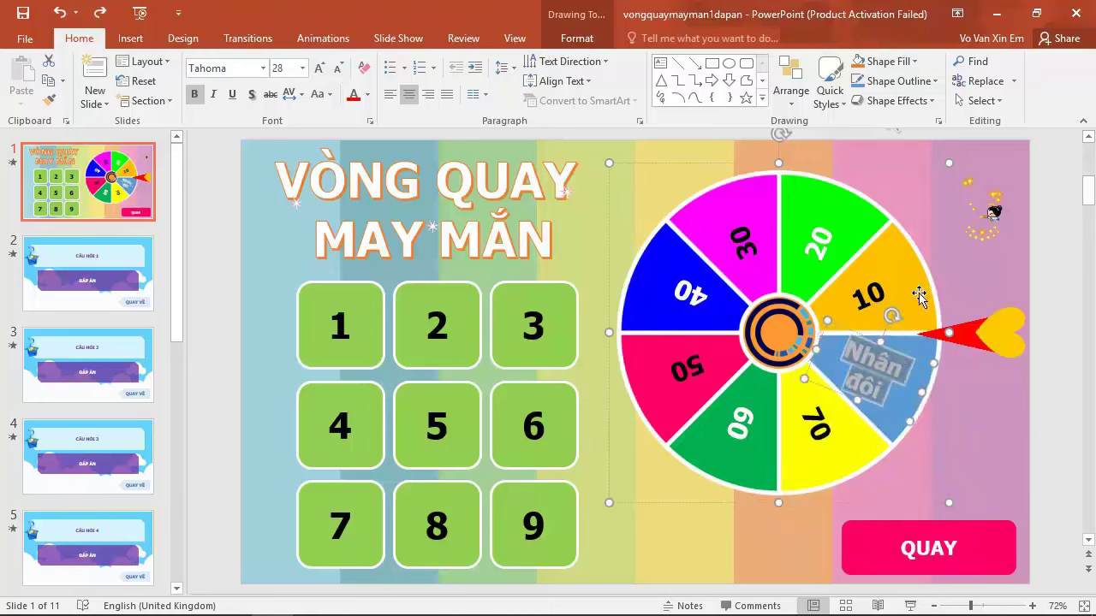
Check the wheel's 10, 20 and 30 labels, then open the CÂU HỎI 1 slide.
left_click(881, 293)
left_click(815, 229)
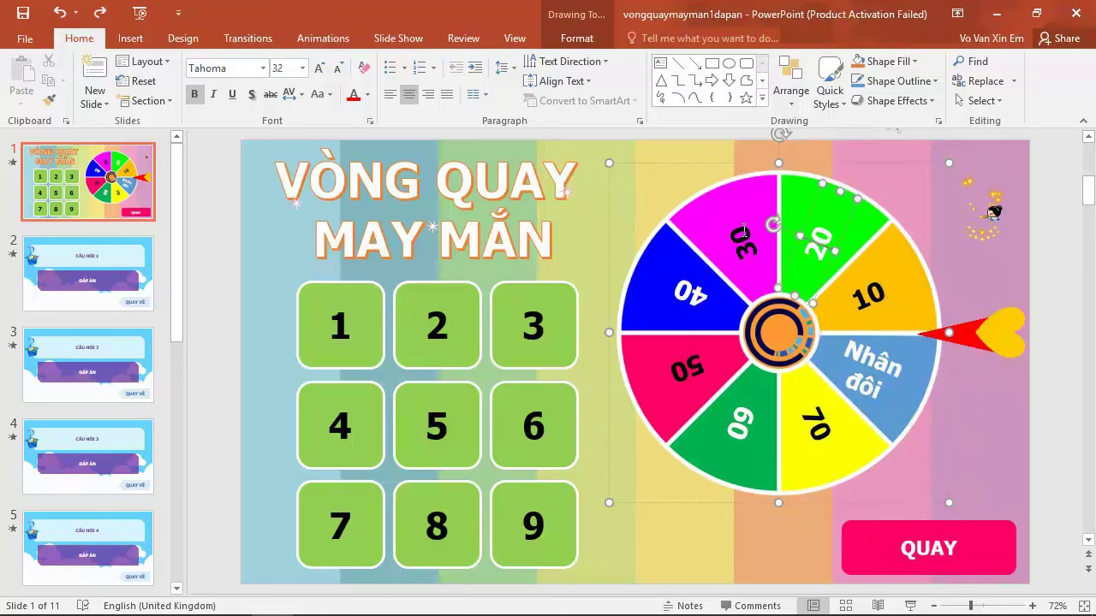
left_click(743, 232)
left_click(81, 251)
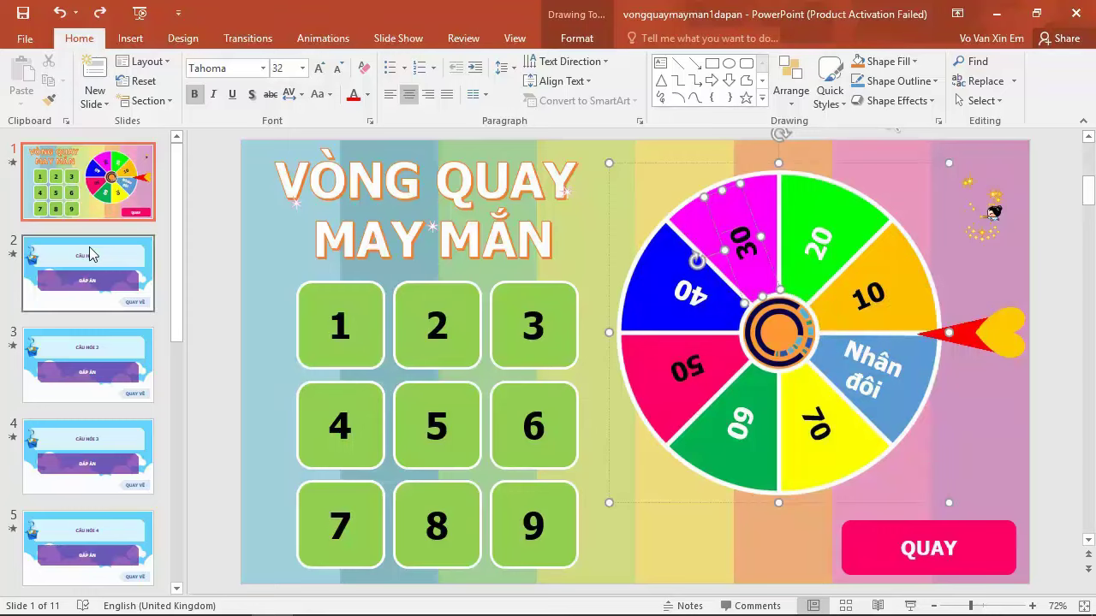
left_click(627, 255)
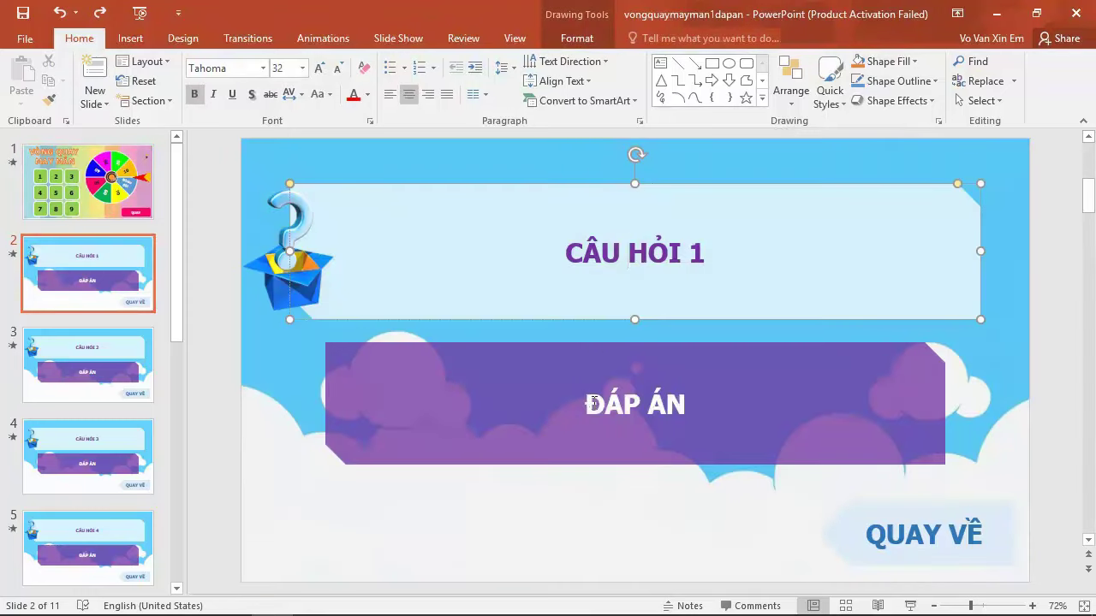
Inspect the CÂU HỎI 1 question box and ĐÁP ÁN banner, then the wheel's numbered tiles.
left_click(592, 402)
left_click(656, 240)
left_click(627, 400)
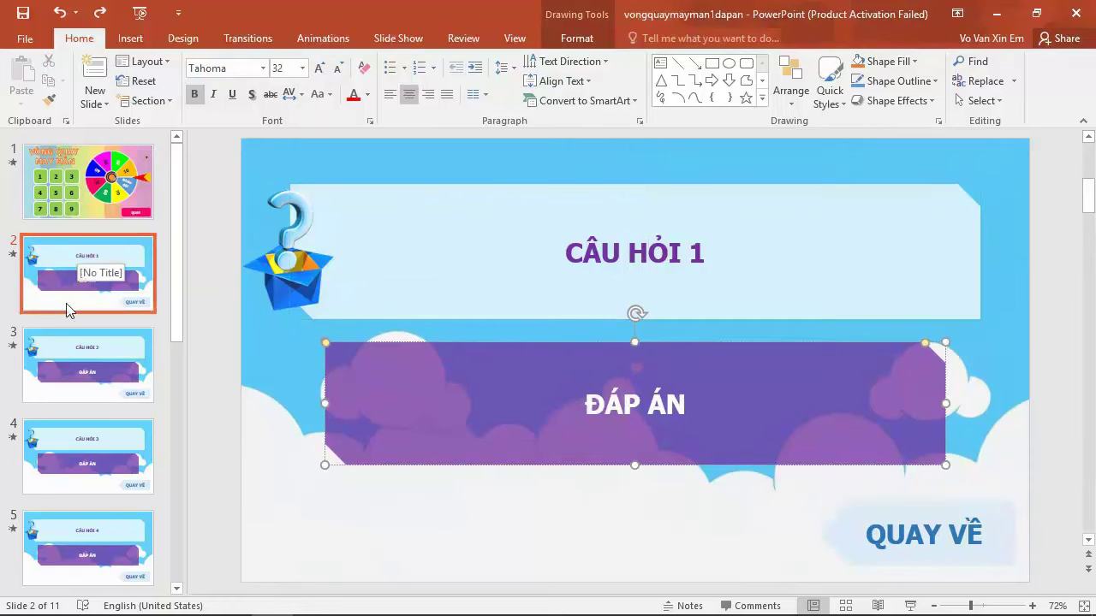
left_click(79, 203)
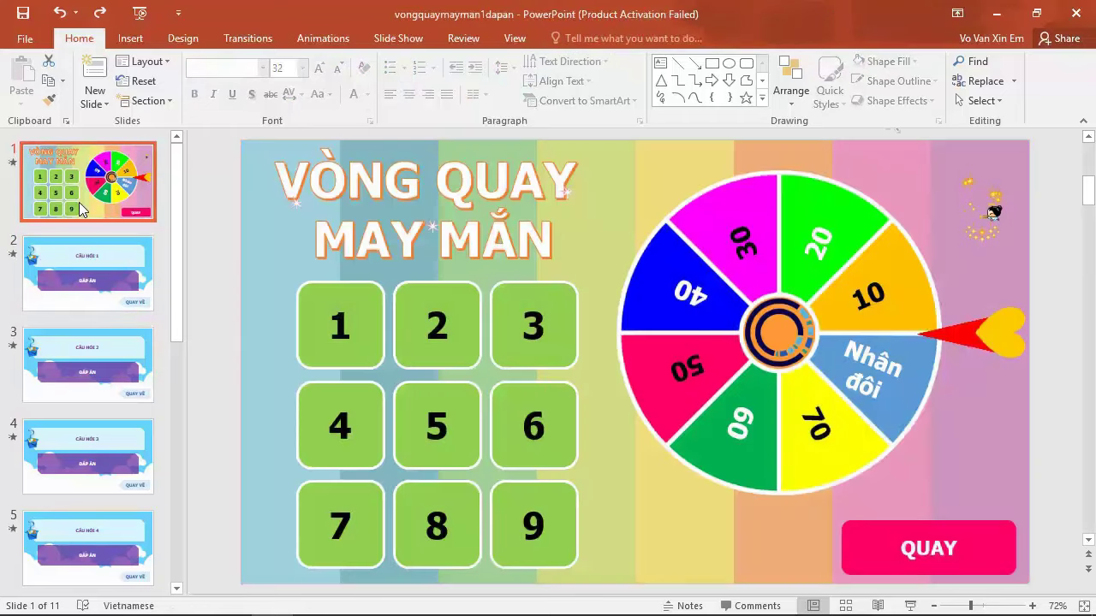
left_click(521, 434)
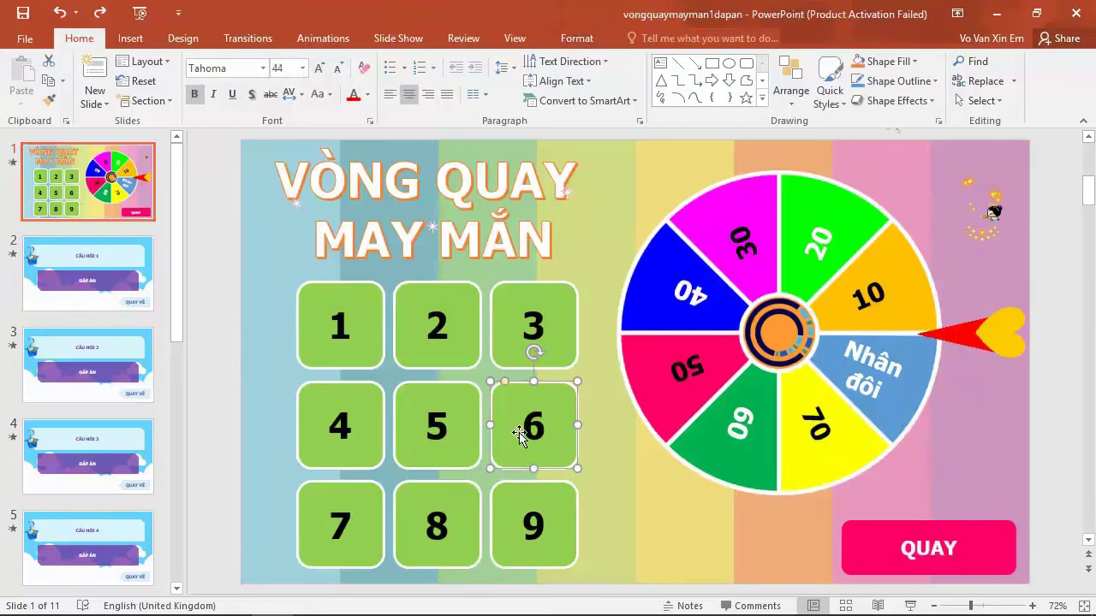
left_click(378, 515)
Browse the later question slides, CÂU HỎI 7 and 8, then return to the wheel slide.
scroll(118, 380, "down", 2)
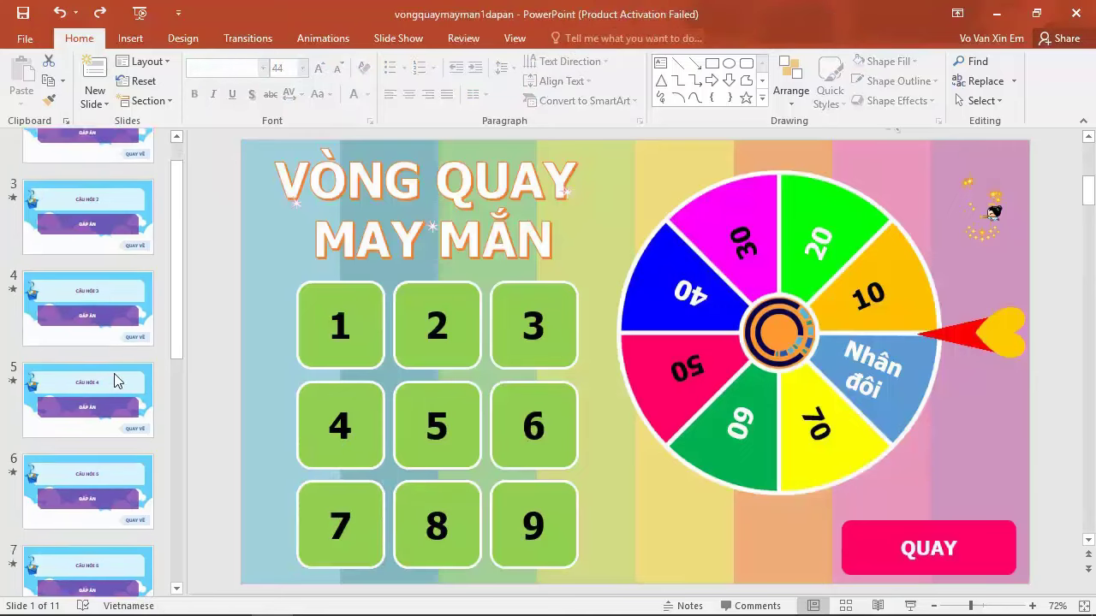
scroll(113, 379, "down", 2)
scroll(99, 385, "down", 1)
scroll(93, 380, "down", 2)
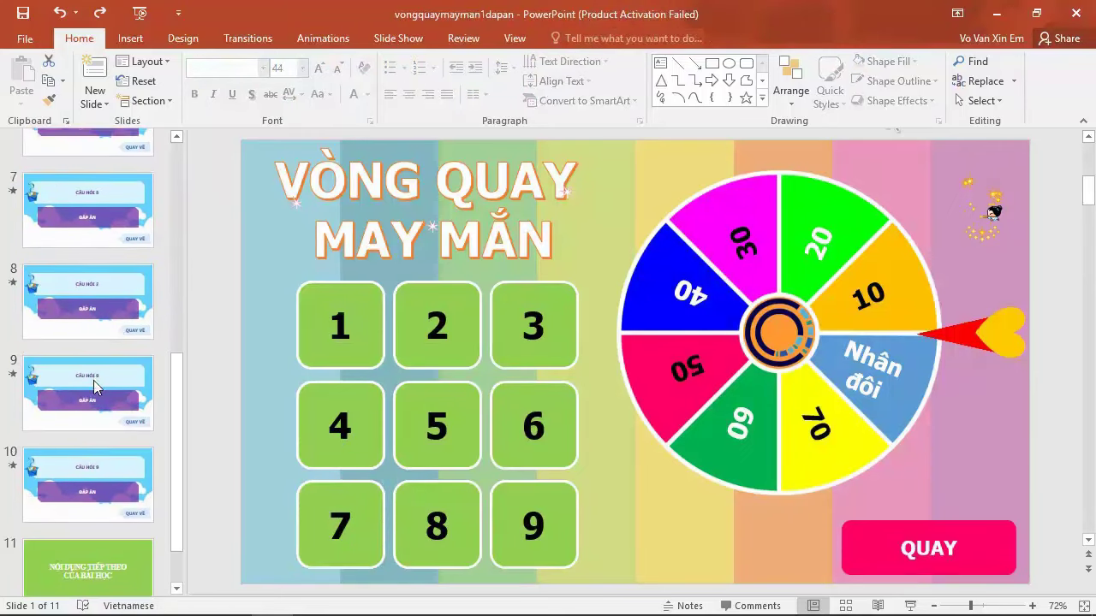
left_click(93, 380)
key("Up")
left_click(94, 393)
key("Down")
key("Up")
left_click(89, 323)
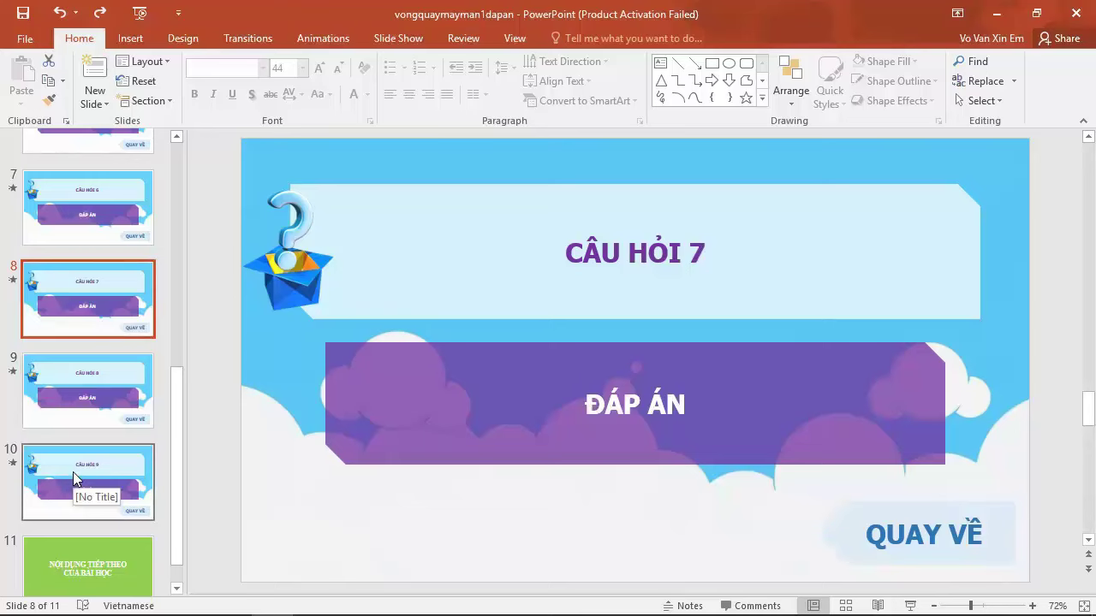
scroll(94, 428, "up", 3)
scroll(93, 428, "up", 2)
scroll(94, 435, "up", 1)
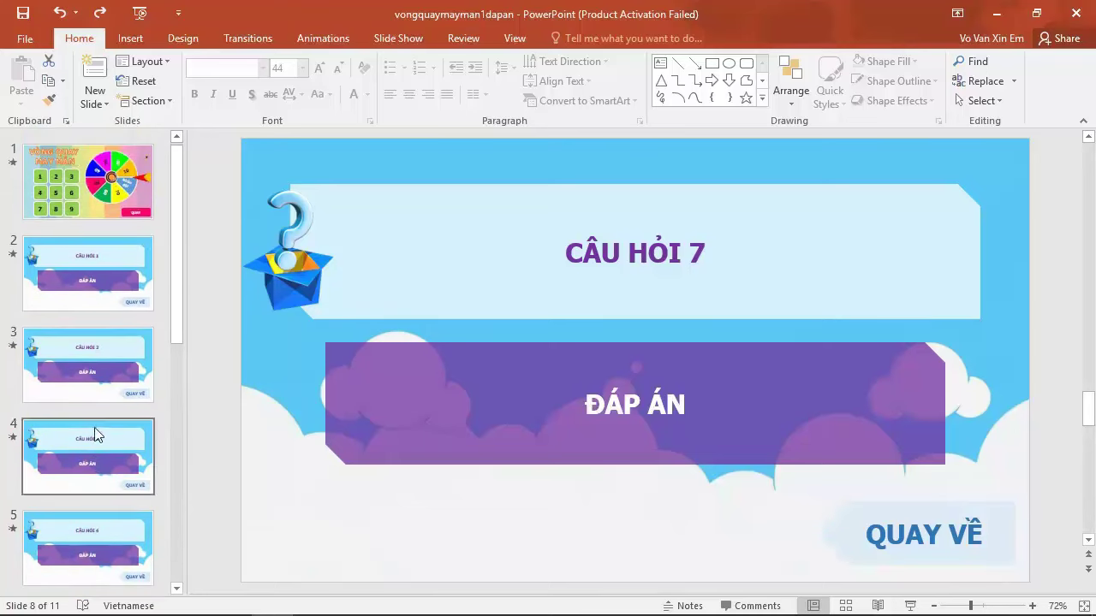
left_click(102, 203)
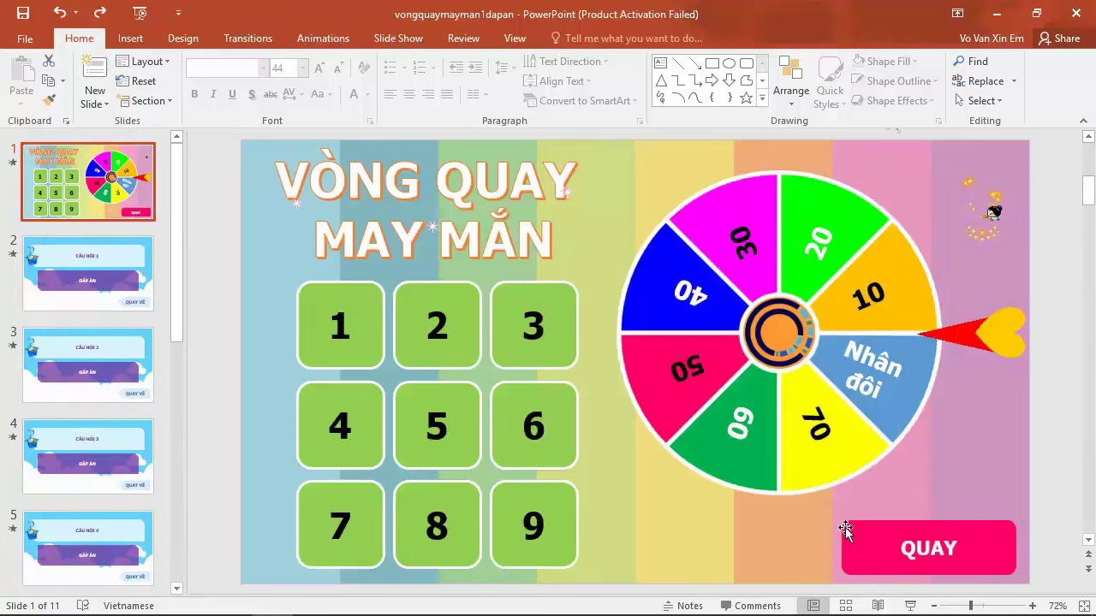
In a slide show, spin the wheel twice, open question 5, reveal its answer, and return.
left_click(912, 607)
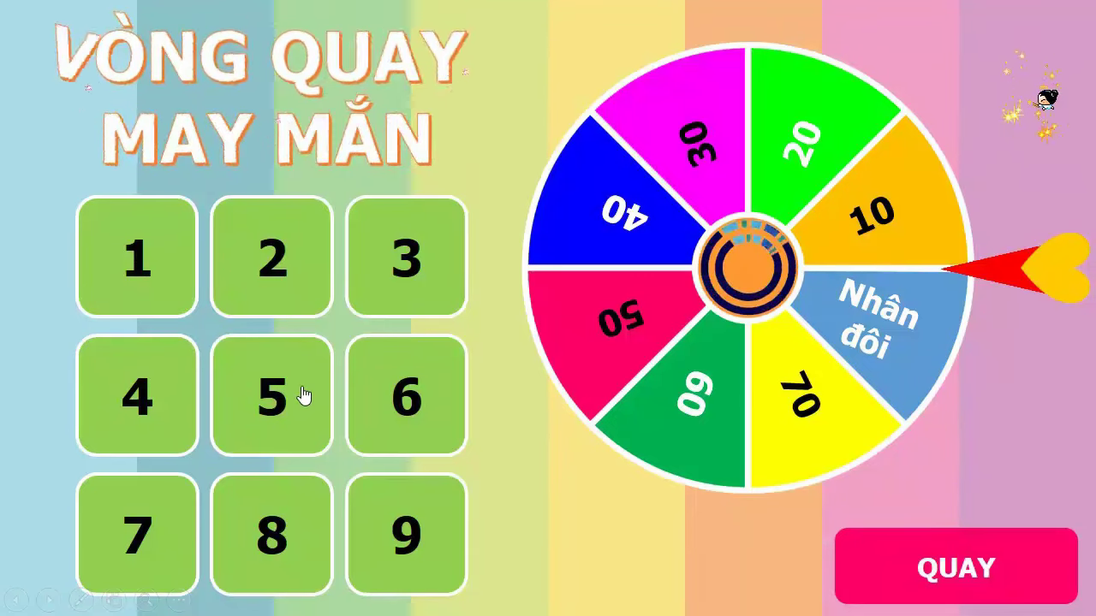
left_click(971, 567)
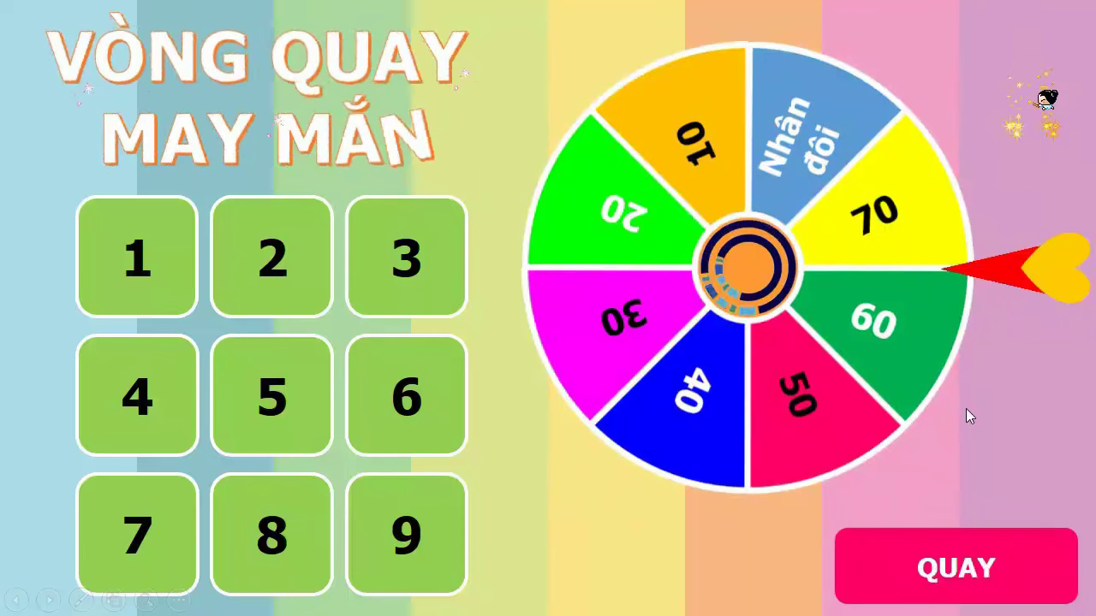
left_click(961, 565)
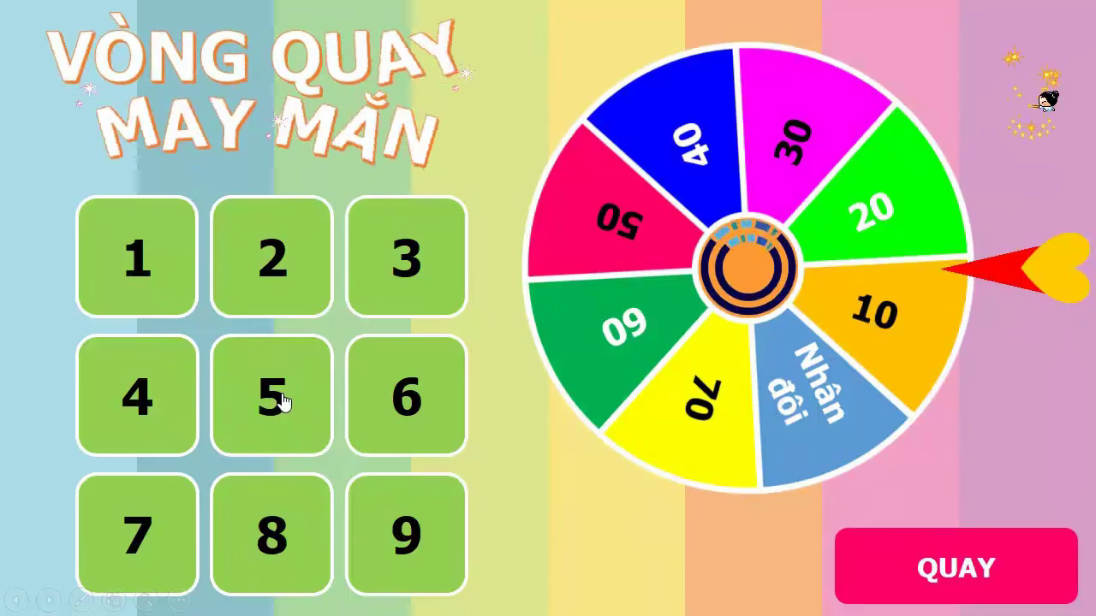
left_click(275, 393)
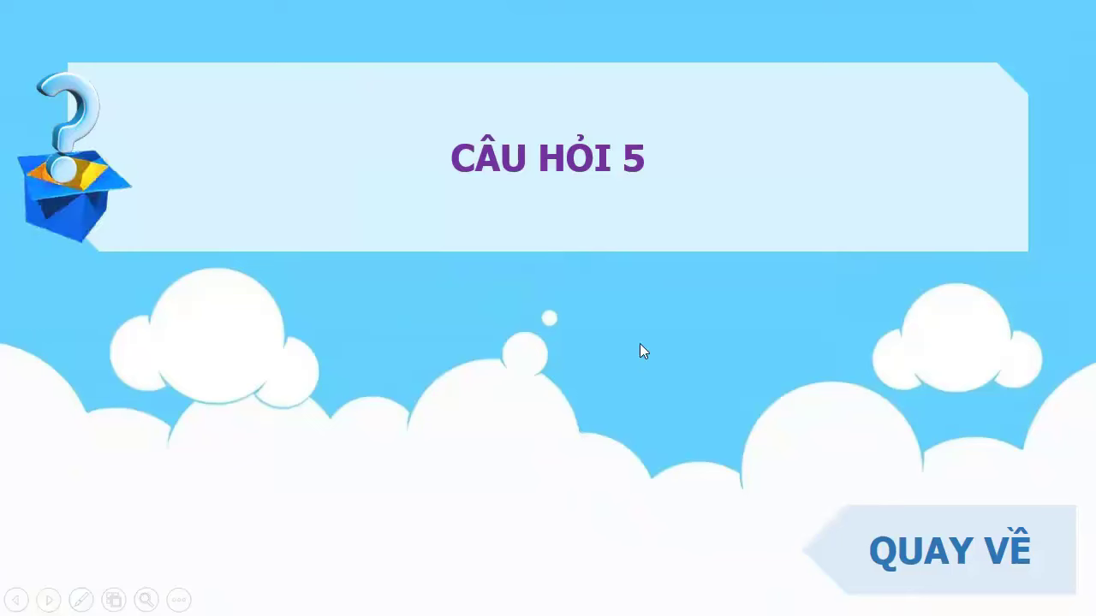
left_click(581, 458)
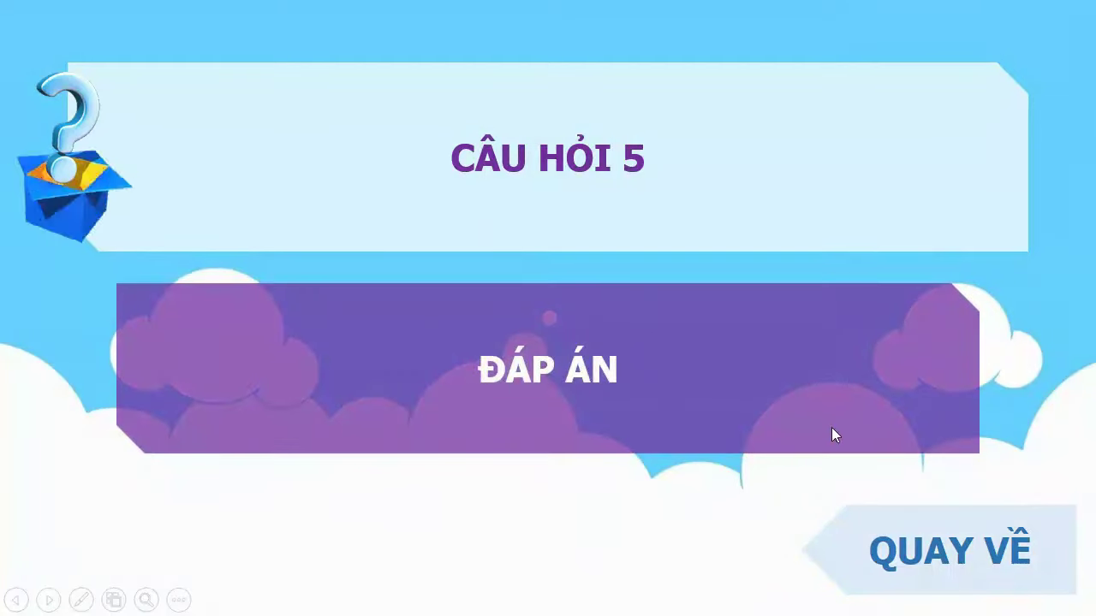
left_click(941, 554)
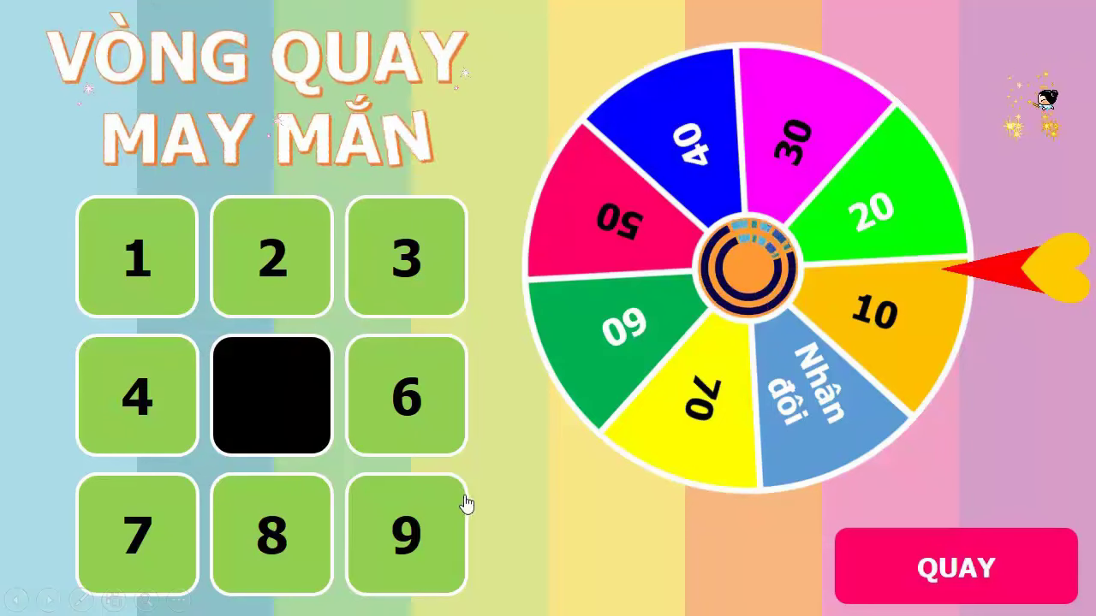
Spin QUAY again, open question 9 from tile 9, show its ĐÁP ÁN, then return to the wheel.
left_click(956, 568)
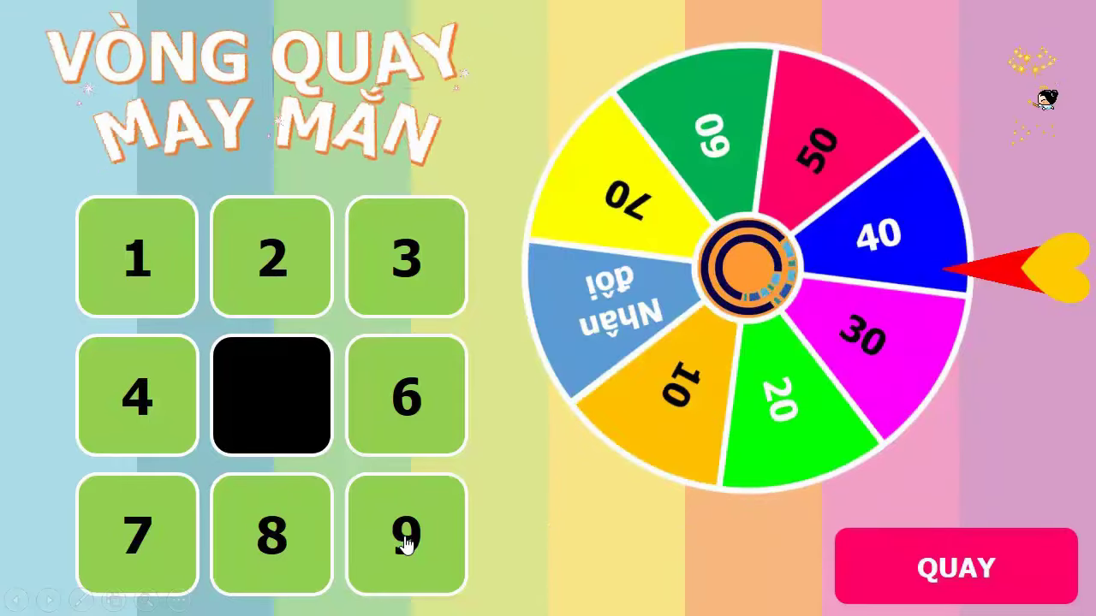
left_click(405, 539)
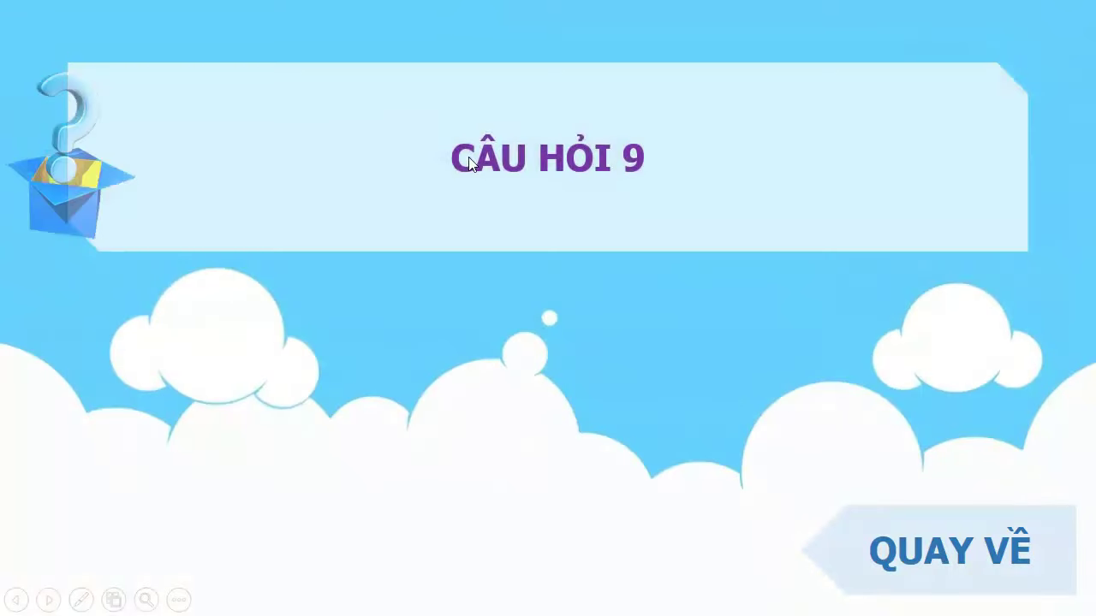
left_click(563, 419)
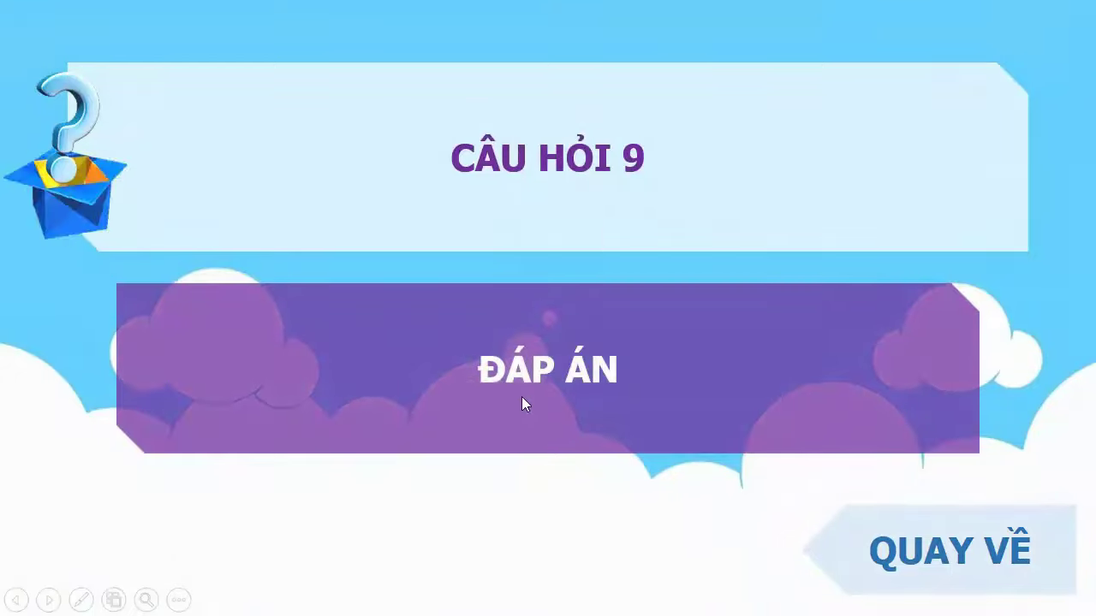
left_click(971, 539)
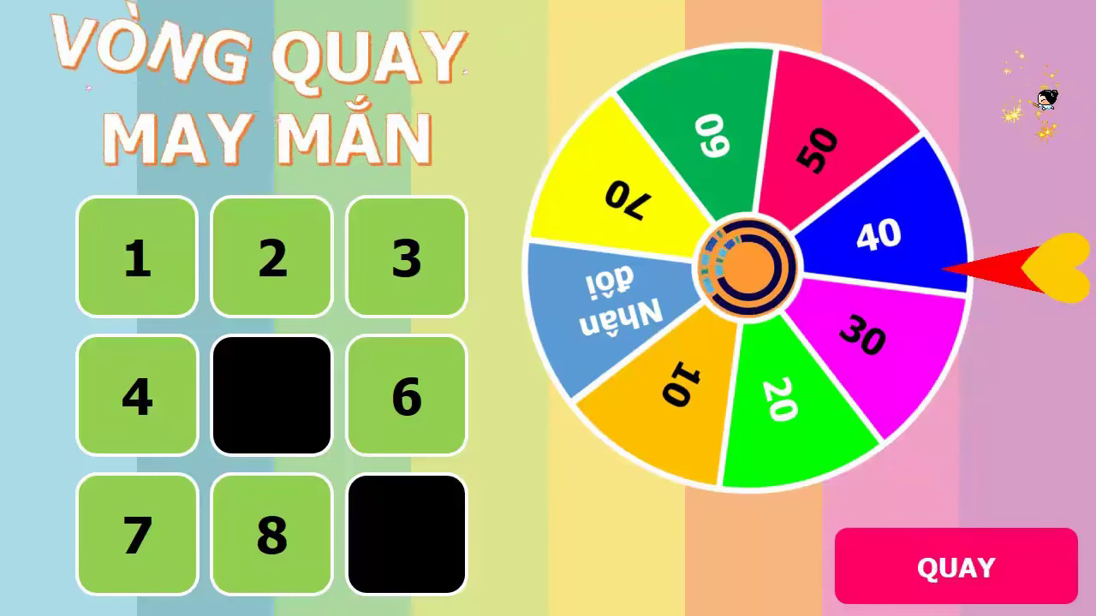
End the slide show and look at the first question slide.
right_click(584, 531)
left_click(606, 518)
left_click(43, 277)
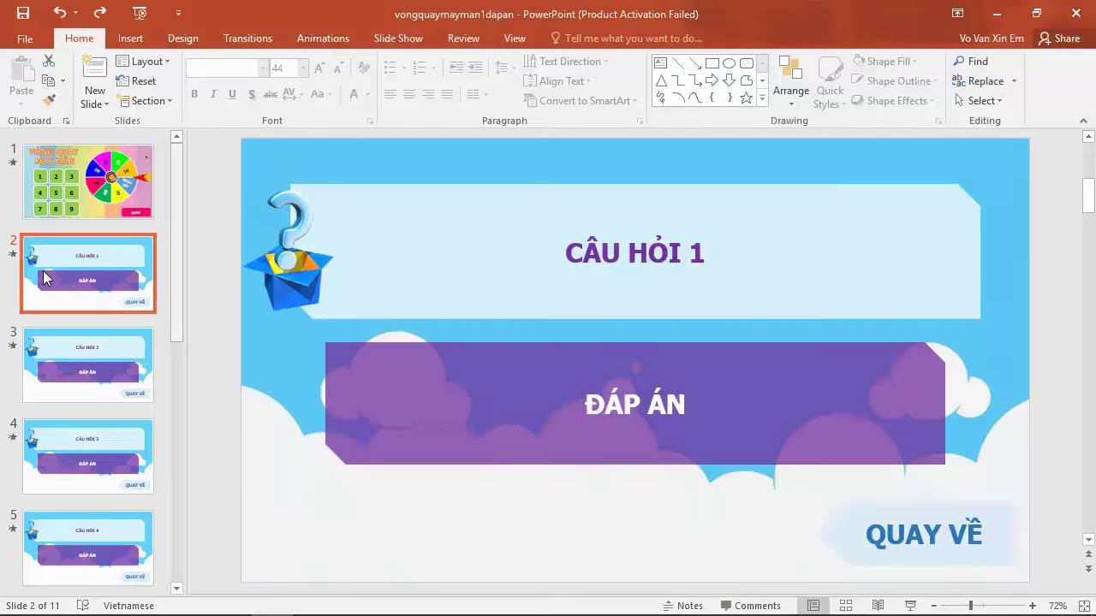
left_click(79, 193)
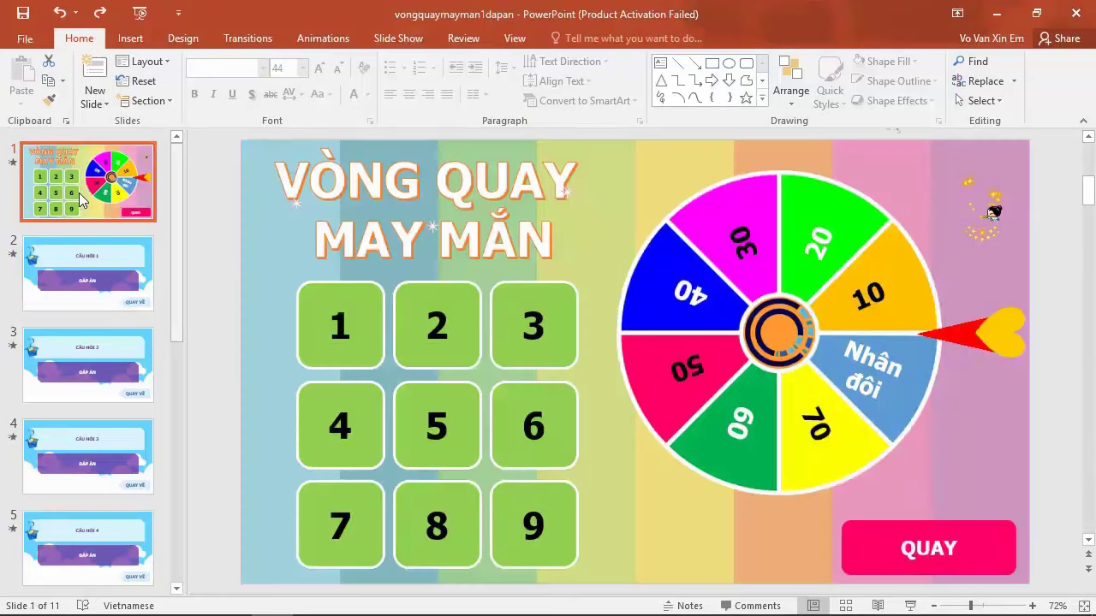
left_click(74, 259)
Look over Câu hỏi 2 and the green closing slide, then return to the lucky-wheel slide.
left_click(86, 353)
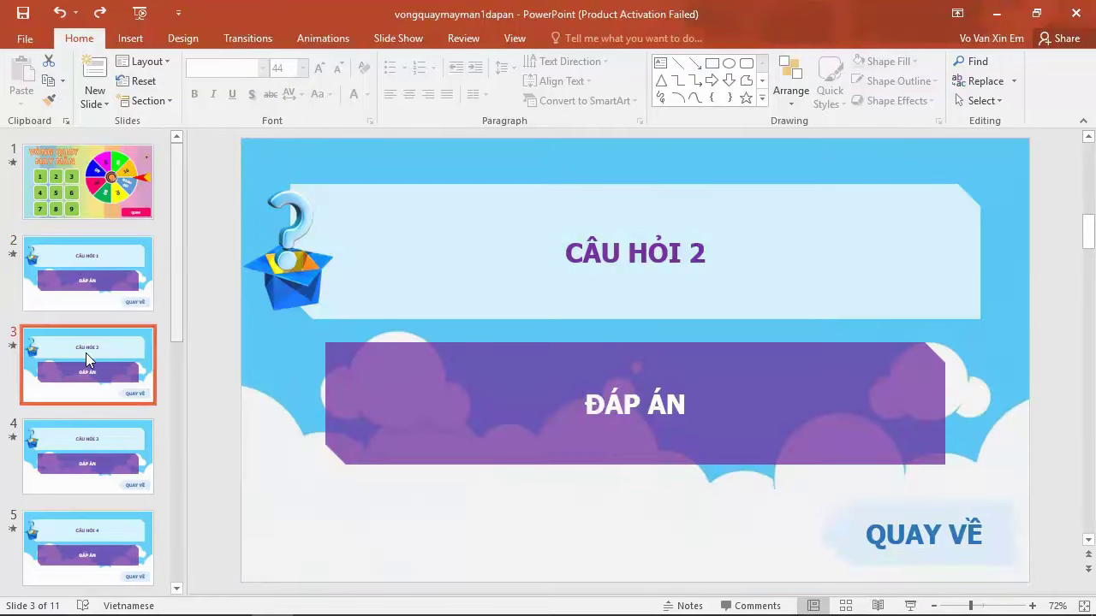
scroll(86, 352, "down", 3)
scroll(86, 358, "down", 3)
scroll(84, 433, "down", 2)
left_click(82, 513)
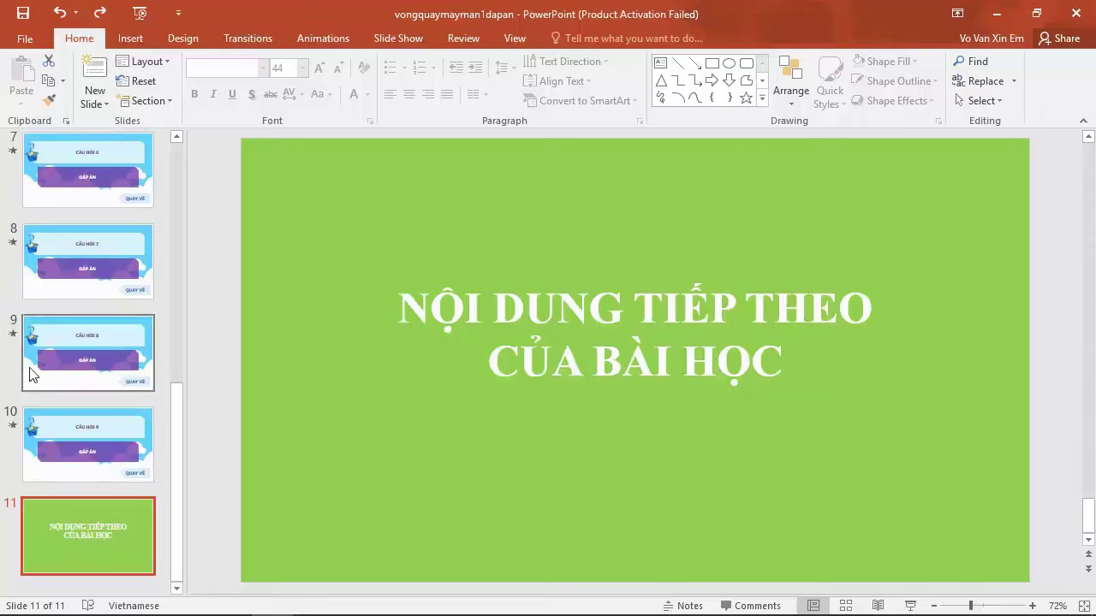
scroll(53, 362, "up", 3)
scroll(56, 355, "up", 3)
scroll(56, 355, "up", 2)
left_click(133, 184)
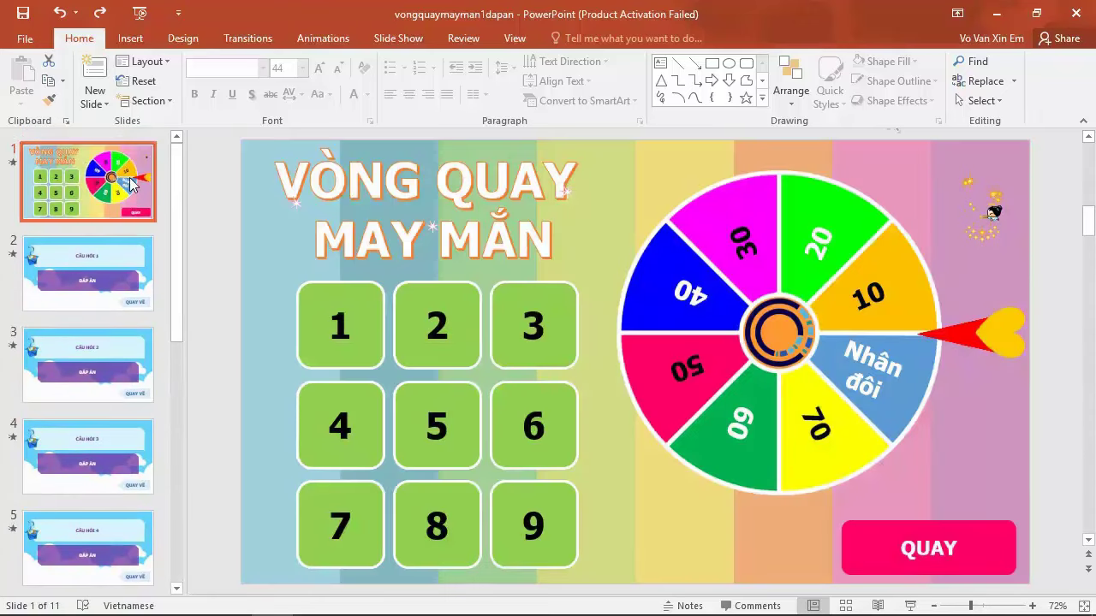
Run the slide show, click the heart pointer to jump to the closing slide, then end the show.
left_click(1011, 331)
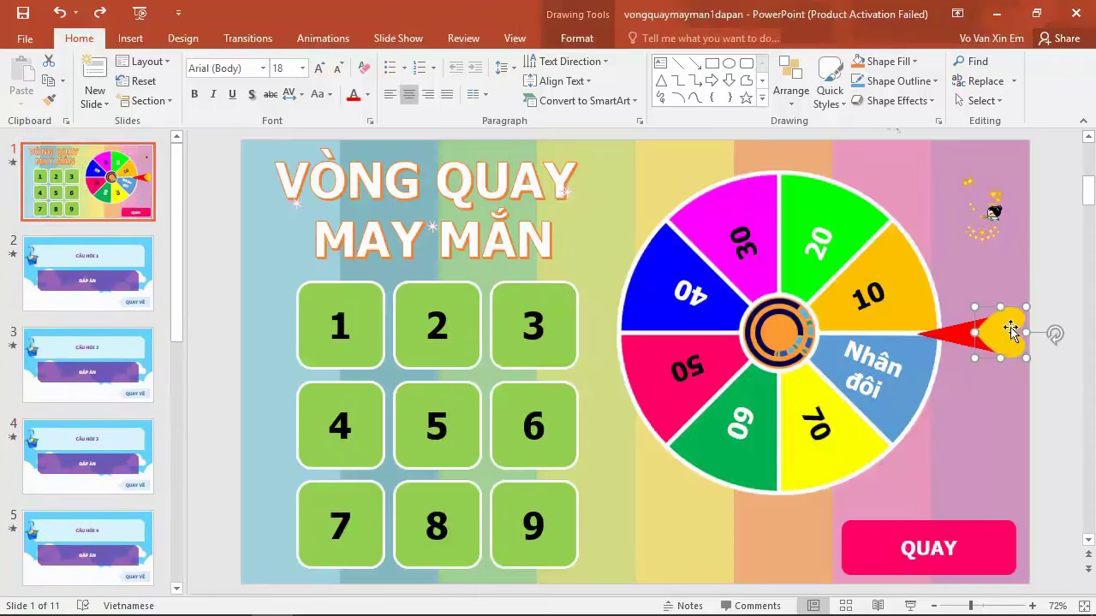
left_click(909, 605)
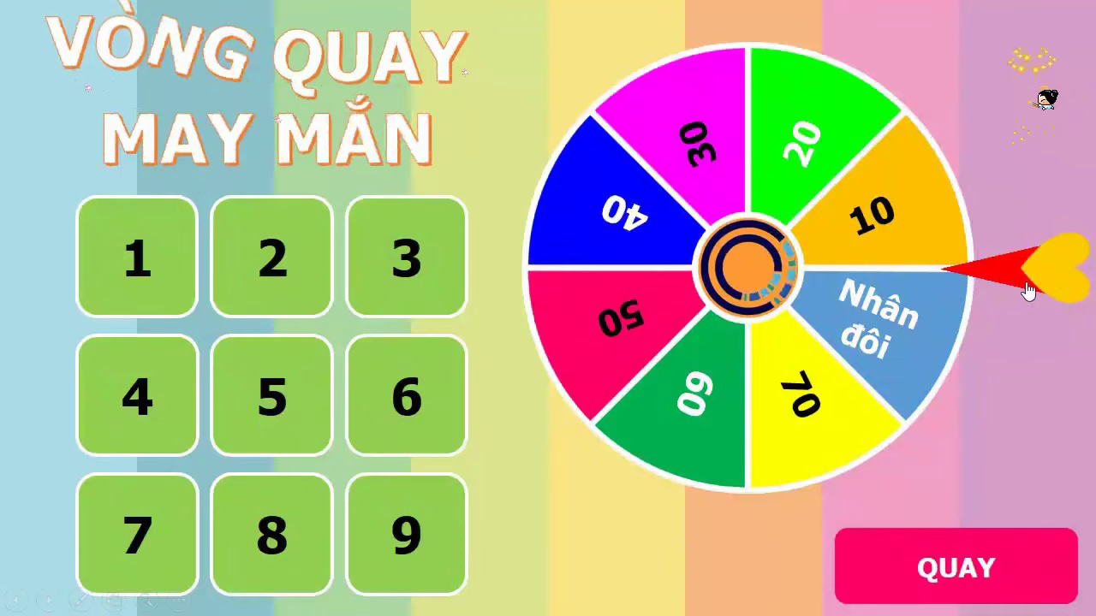
left_click(1042, 276)
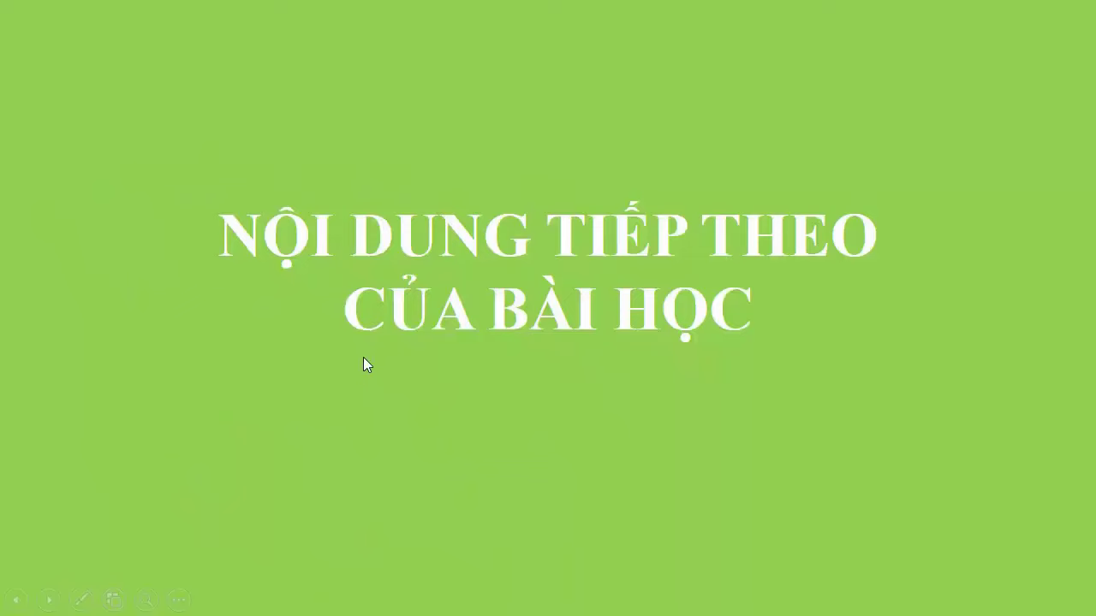
right_click(377, 451)
left_click(391, 441)
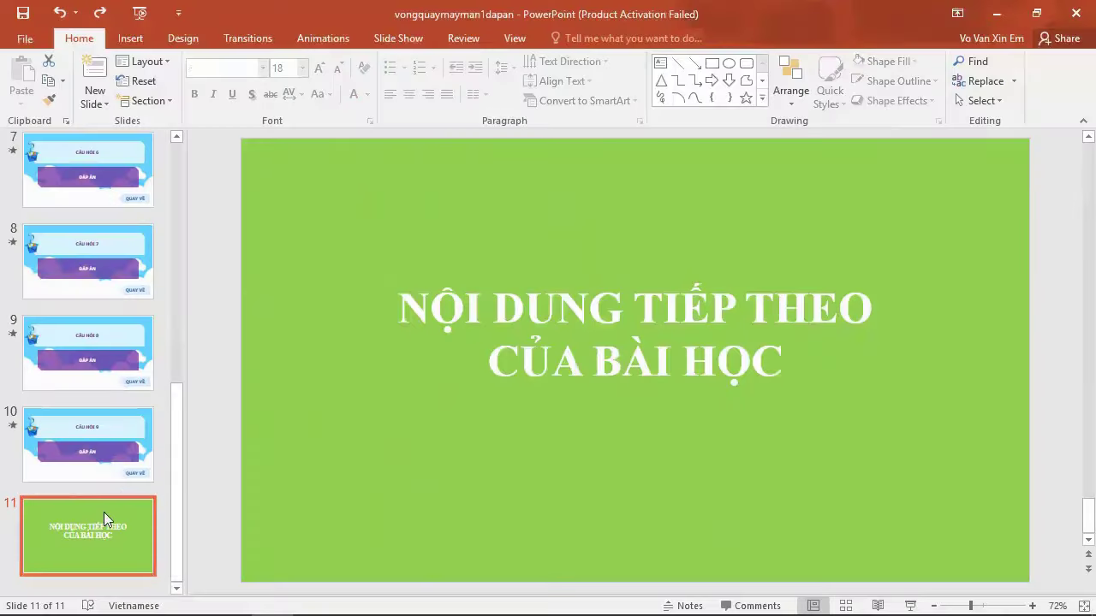
Open the lucky-wheel slide, then the green closing slide 11 for editing.
scroll(107, 480, "up", 3)
scroll(111, 385, "up", 3)
scroll(94, 248, "up", 1)
scroll(87, 212, "up", 1)
left_click(103, 176)
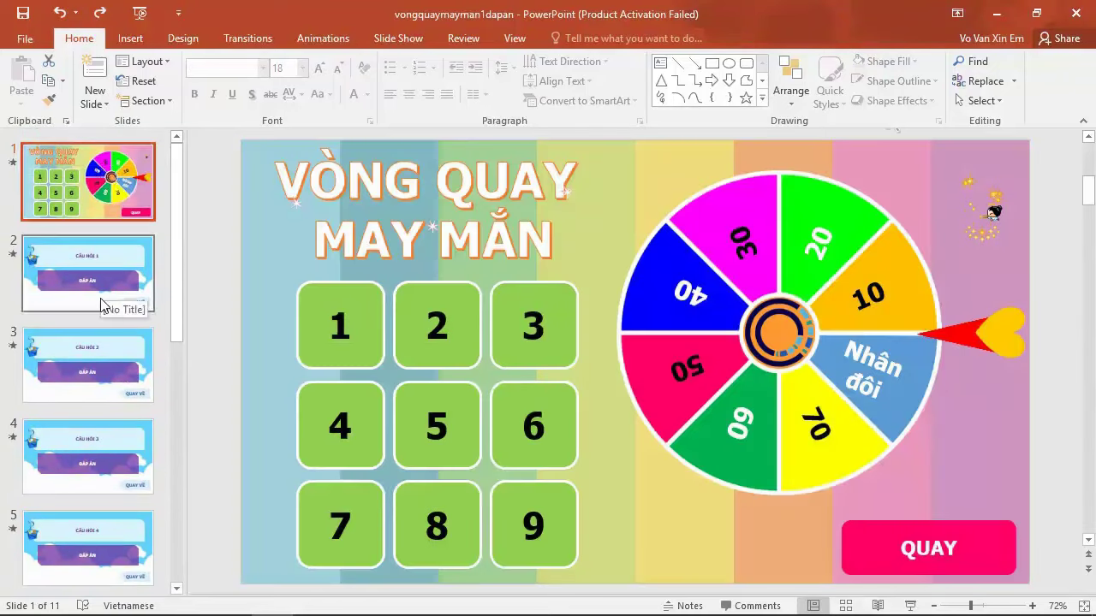
scroll(100, 312, "down", 3)
scroll(90, 505, "down", 2)
scroll(91, 556, "down", 1)
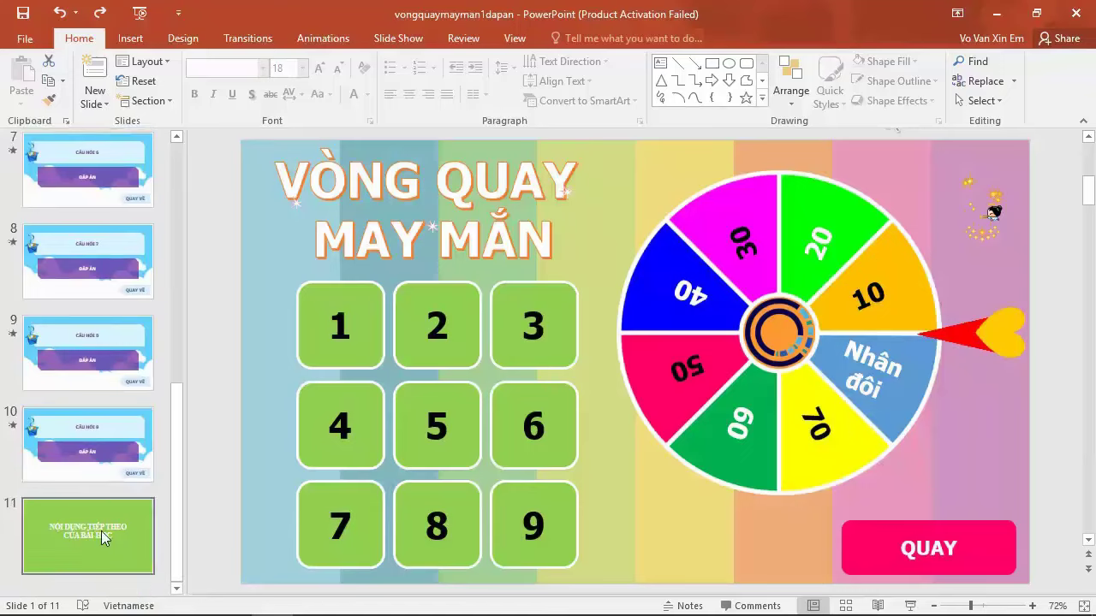
left_click(101, 537)
scroll(110, 470, "up", 1)
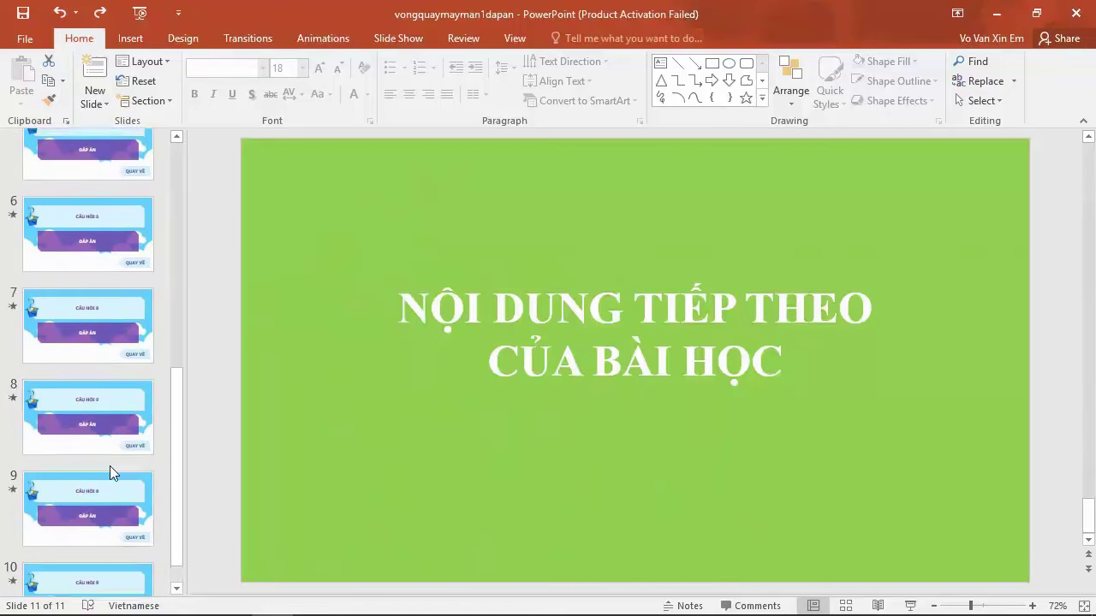
scroll(110, 469, "up", 2)
scroll(111, 469, "up", 3)
scroll(113, 469, "up", 1)
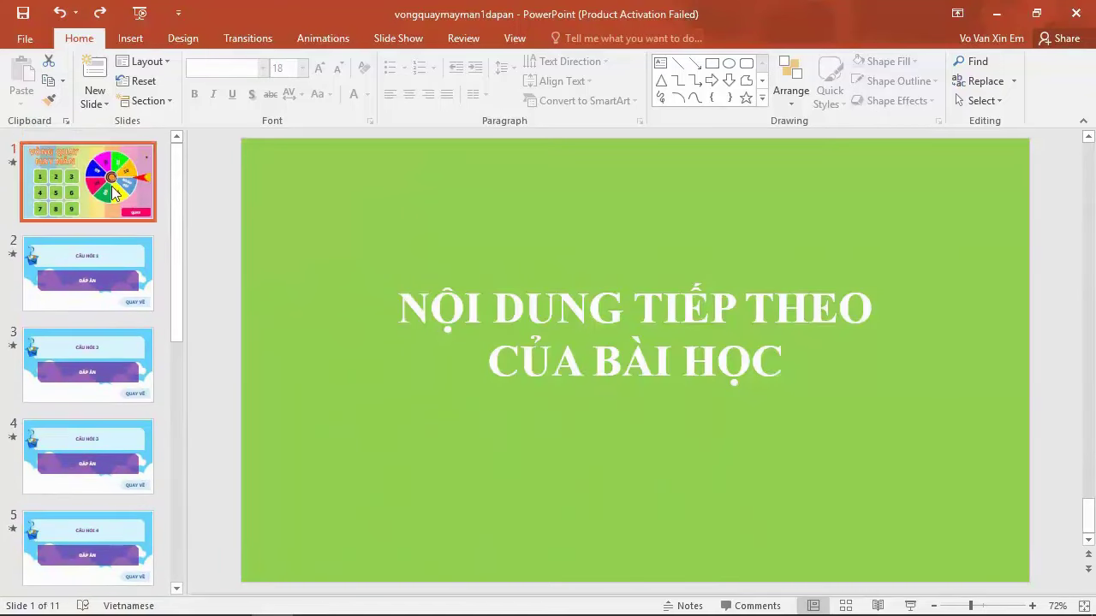
scroll(81, 317, "down", 2)
scroll(82, 323, "down", 3)
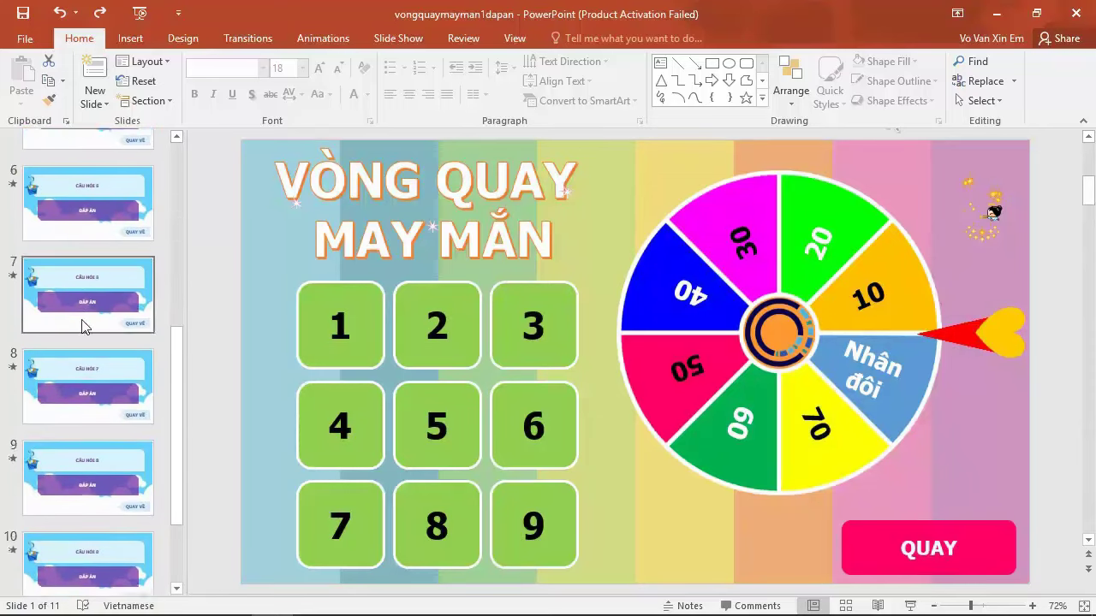
scroll(94, 351, "down", 2)
left_click(99, 521)
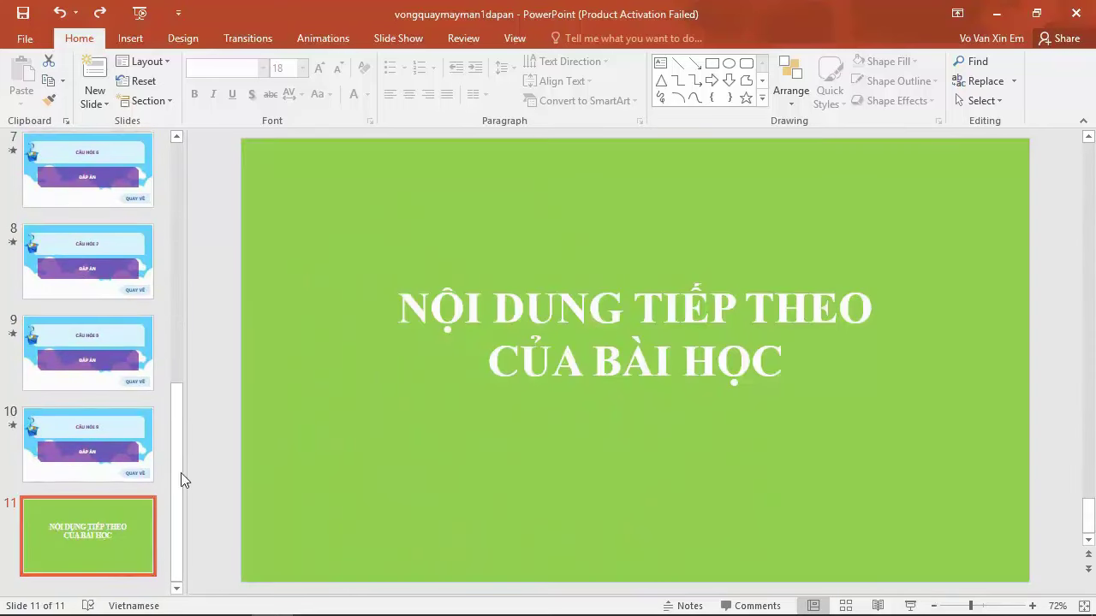
Select the NỘI DUNG TIẾP THEO CỦA BÀI HỌC title text box on the closing slide.
left_click(588, 313)
left_click_drag(401, 306, 779, 373)
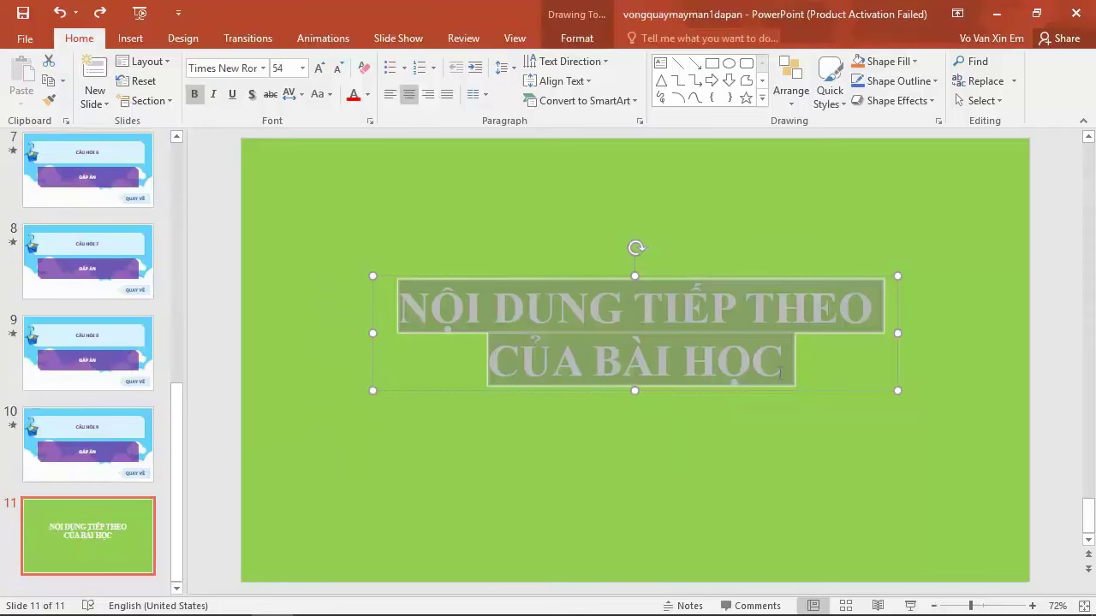
left_click(446, 435)
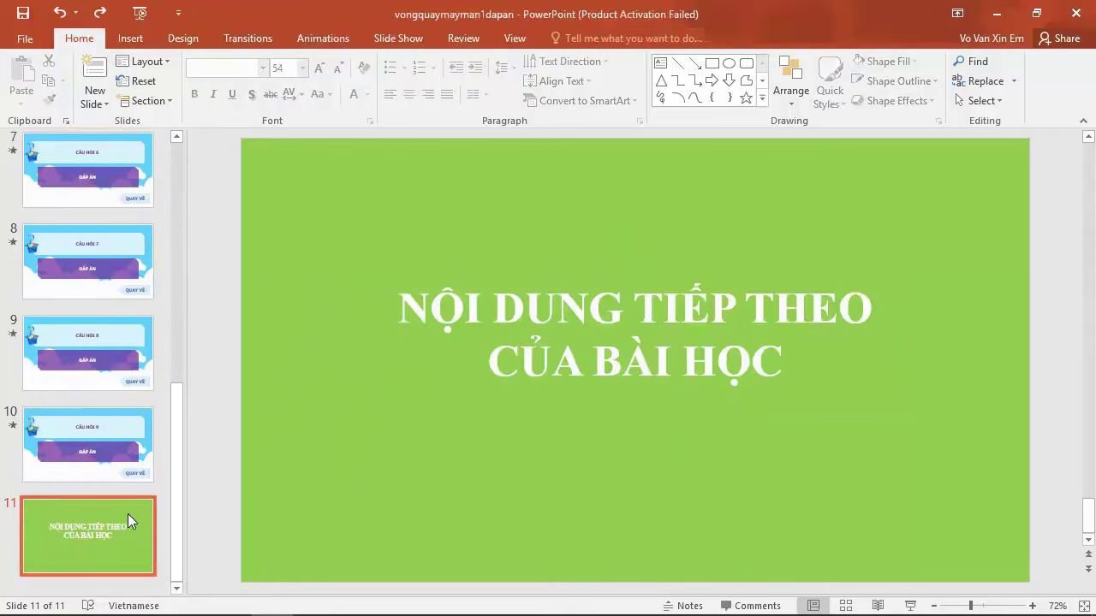
left_click_drag(306, 151, 968, 552)
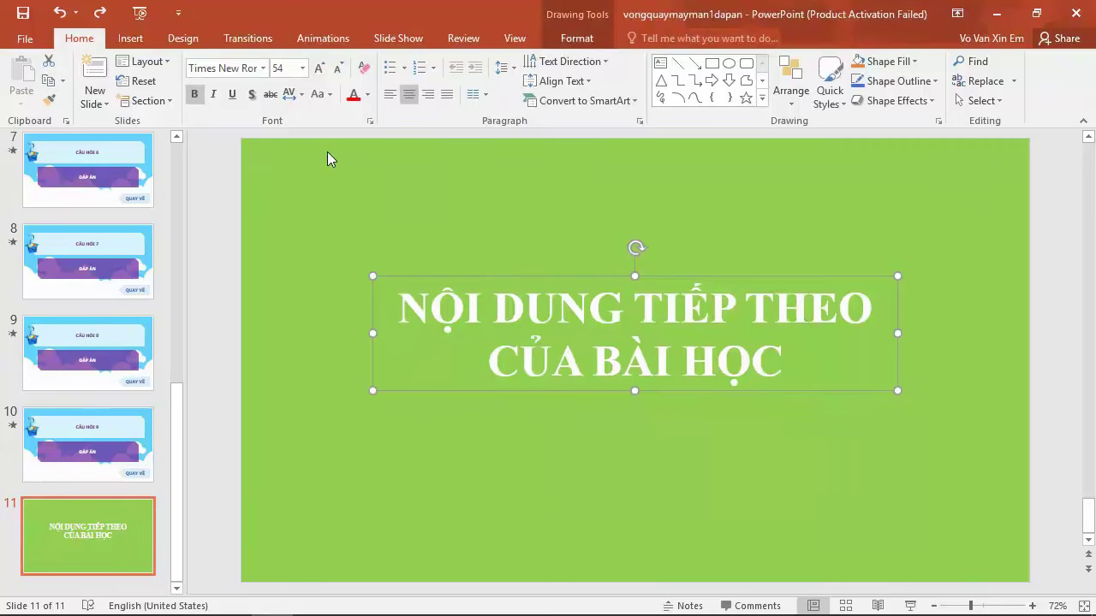
Shift the title box slightly right and down, ease it back left, then head back up the slides.
left_click_drag(391, 164, 550, 273)
left_click_drag(844, 276, 853, 280)
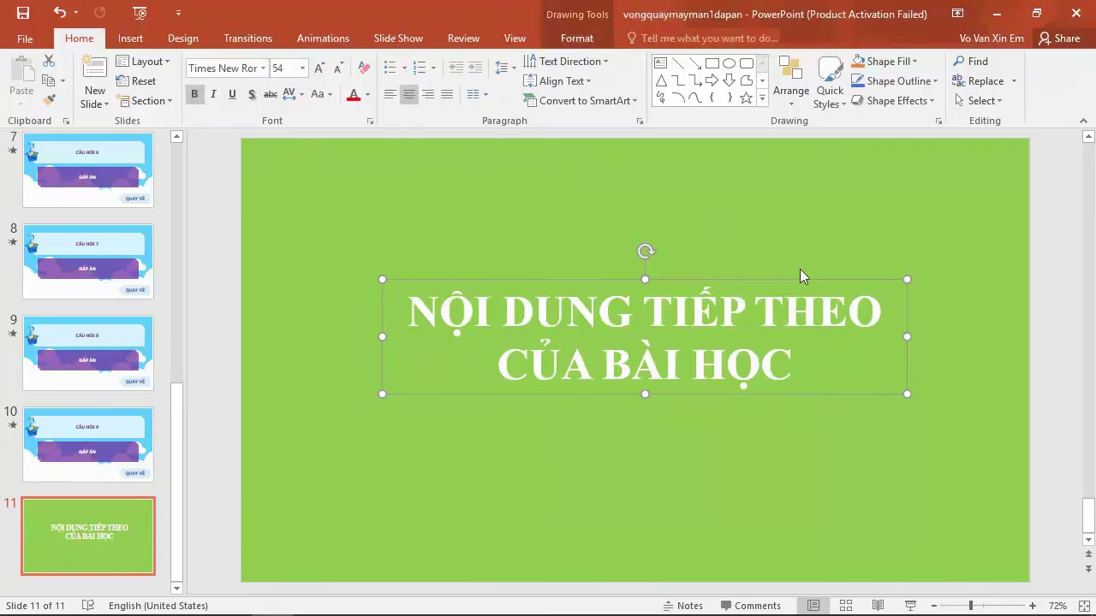
left_click_drag(781, 278, 769, 276)
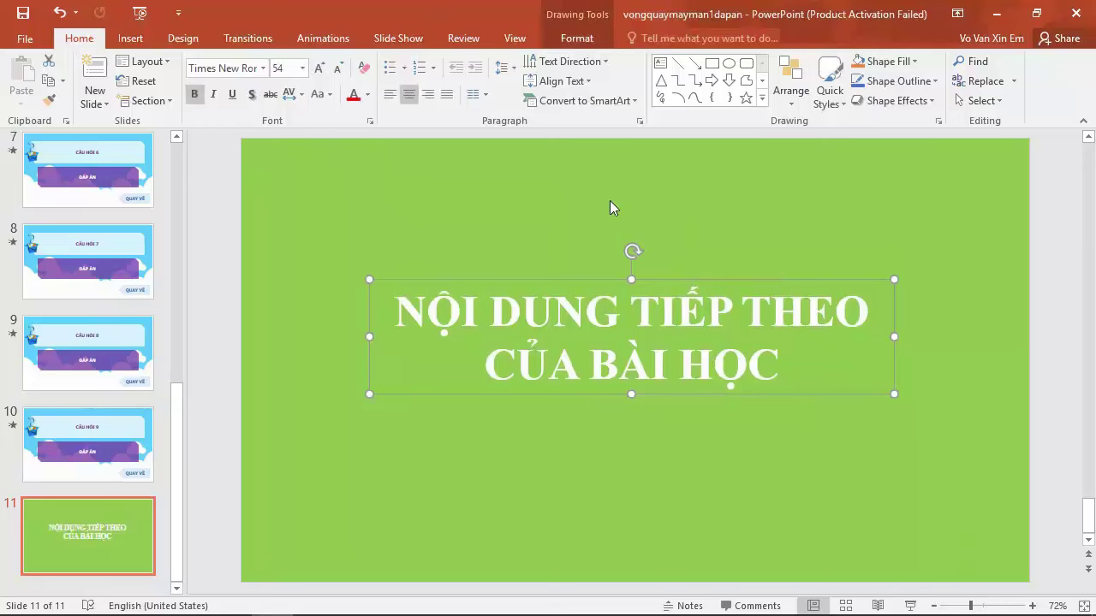
left_click(73, 418)
scroll(73, 419, "up", 2)
scroll(74, 419, "up", 3)
From slide 1, rerun the slide show and confirm the heart jumps to the closing slide.
scroll(85, 342, "up", 1)
left_click(103, 198)
left_click(1005, 320)
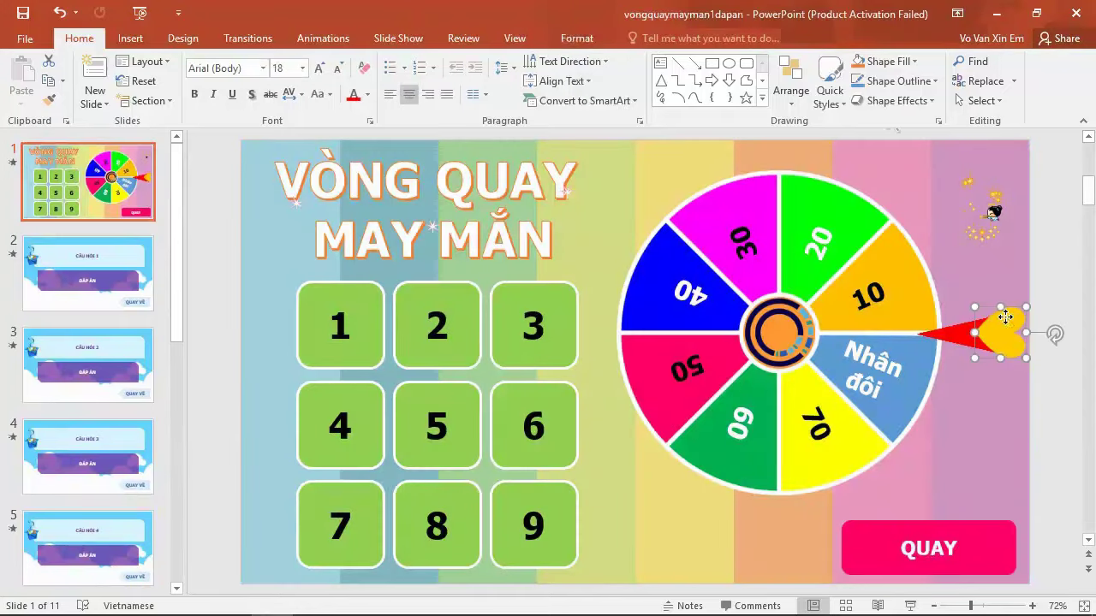
left_click(912, 606)
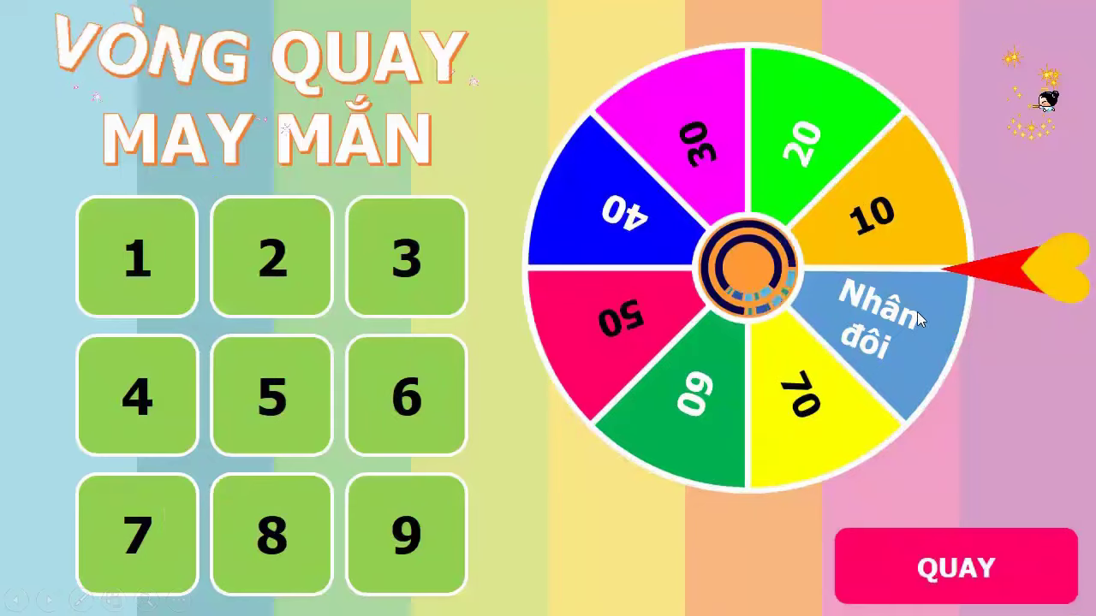
left_click(1050, 267)
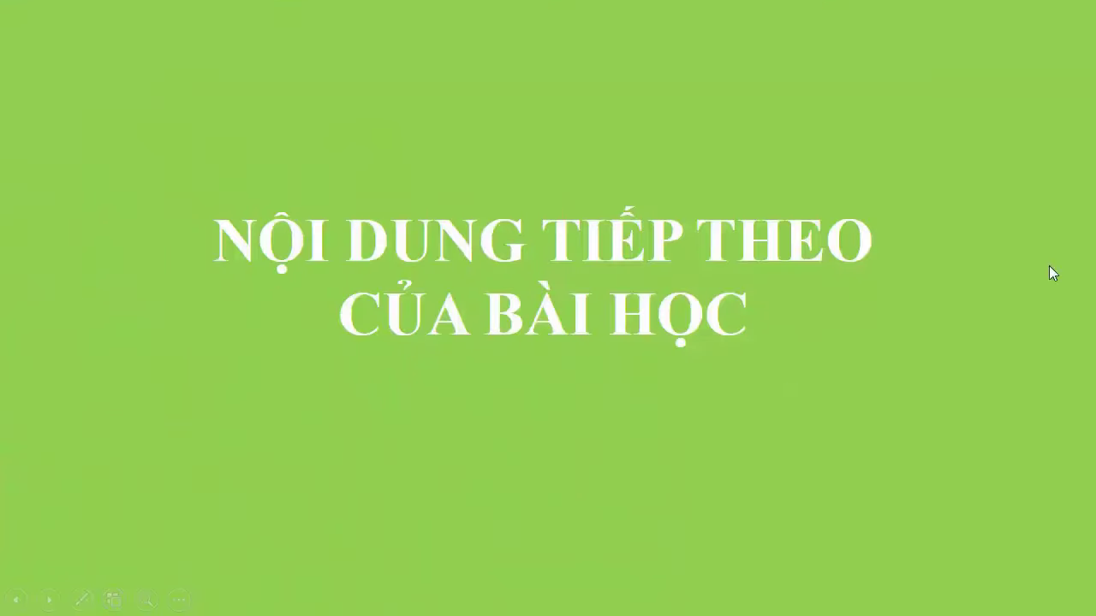
right_click(664, 540)
left_click(712, 525)
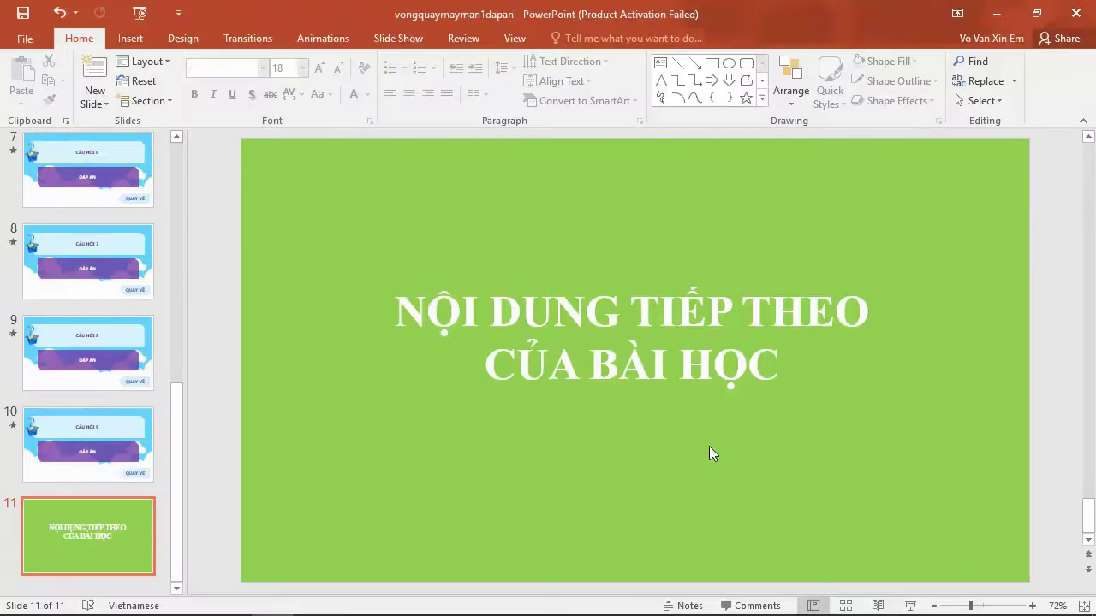
Reselect the lucky-wheel slide 1 in the editing view.
scroll(120, 396, "up", 3)
scroll(120, 396, "up", 3)
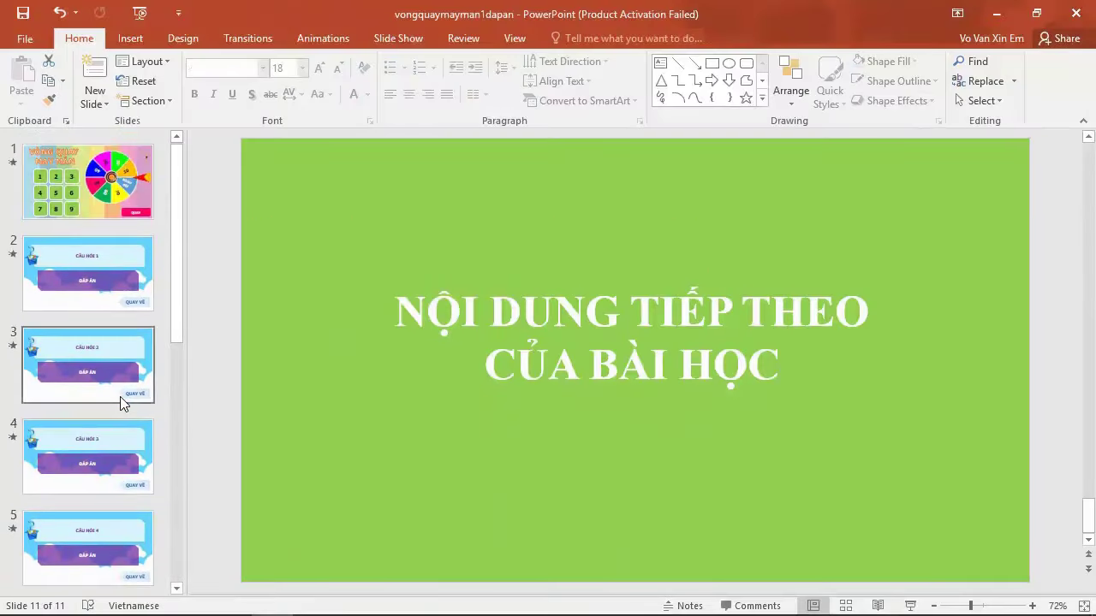
left_click(109, 206)
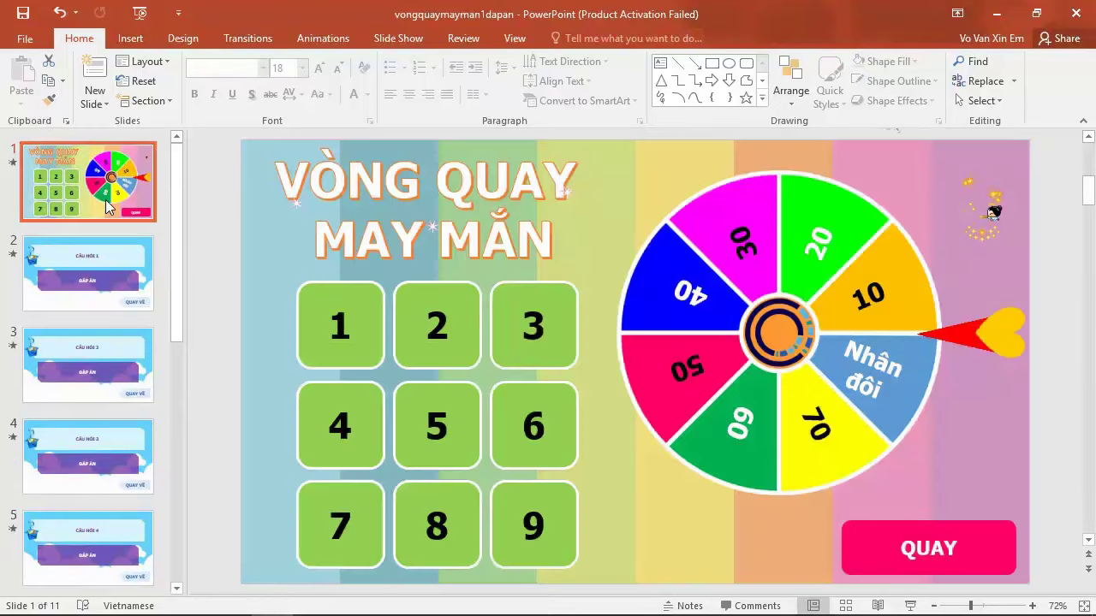